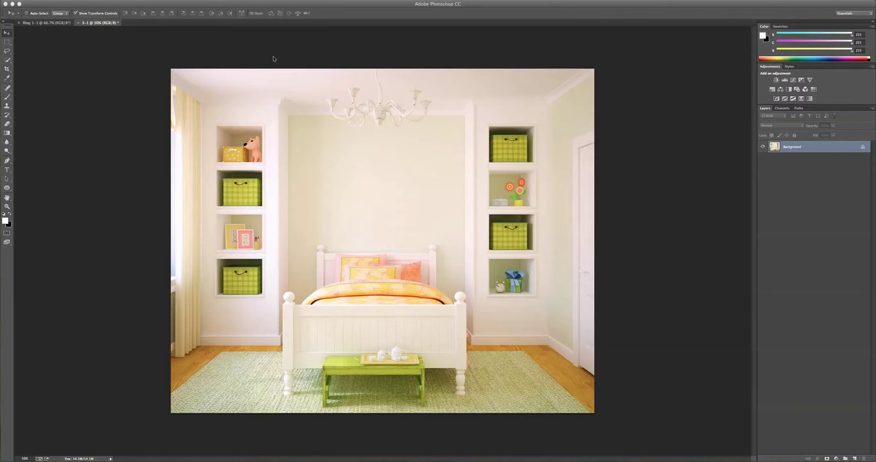
Show the Actions panel from the Window menu
{"action": "left_click", "coordinate": [213, 0]}
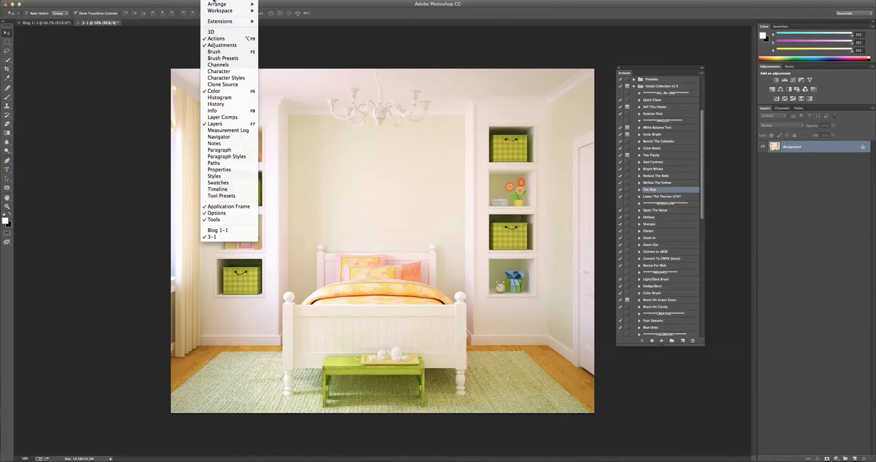
{"action": "left_click", "coordinate": [217, 39]}
{"action": "left_click", "coordinate": [214, 1]}
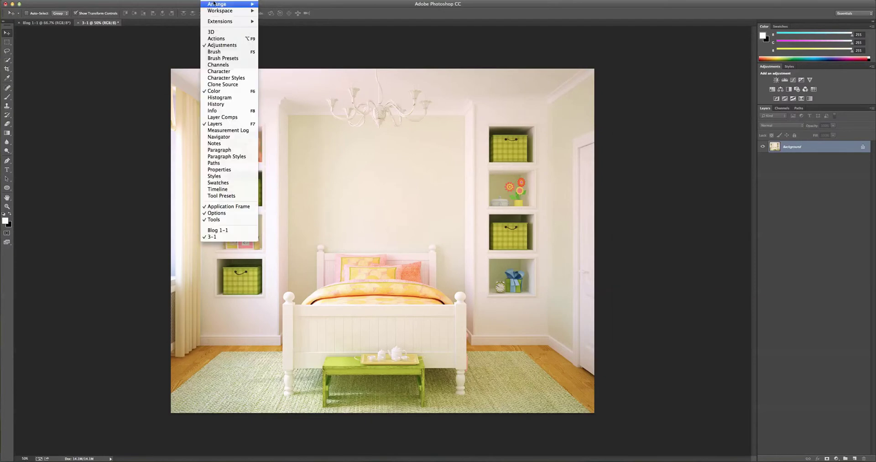
{"action": "left_click", "coordinate": [213, 39]}
{"action": "scroll", "coordinate": [677, 144], "scroll_direction": "up", "scroll_amount": 3}
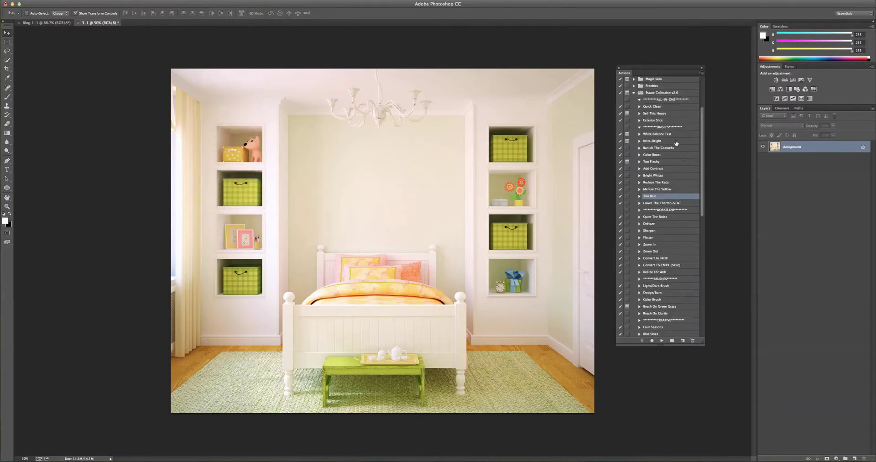
Run White Balance Test from the Estate Collection v2.0 set and continue past its instructions
{"action": "left_click", "coordinate": [666, 106]}
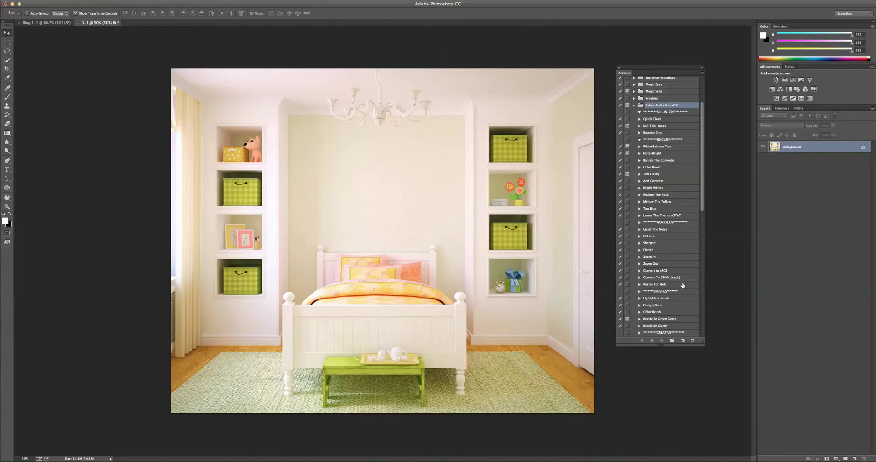
{"action": "left_click", "coordinate": [654, 148]}
{"action": "left_click", "coordinate": [661, 340]}
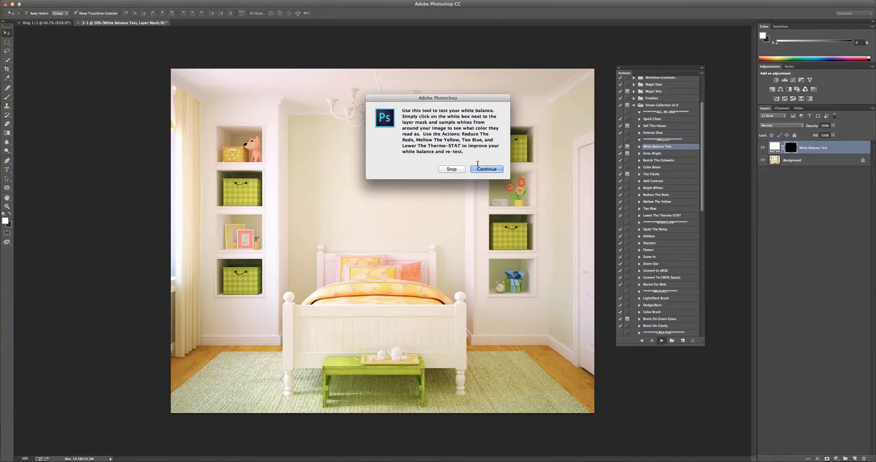
{"action": "left_click", "coordinate": [479, 169]}
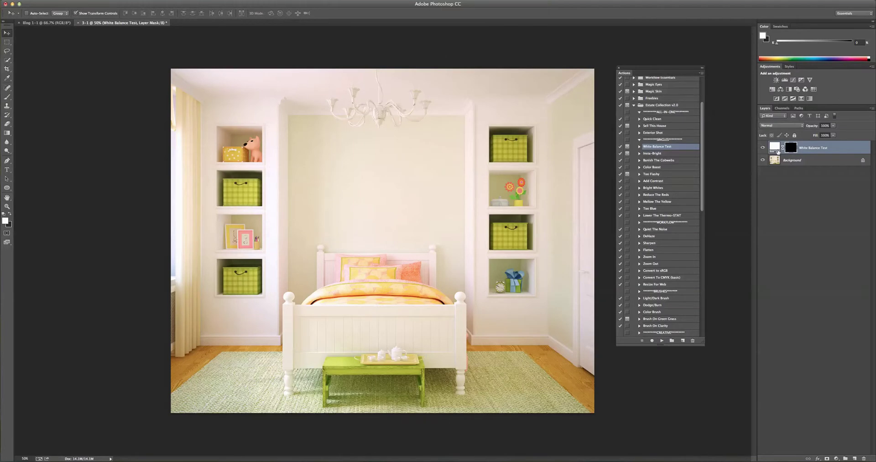
Open the White Balance Test fill colour and sample the white walls on the room's right side
{"action": "double_click", "coordinate": [772, 146]}
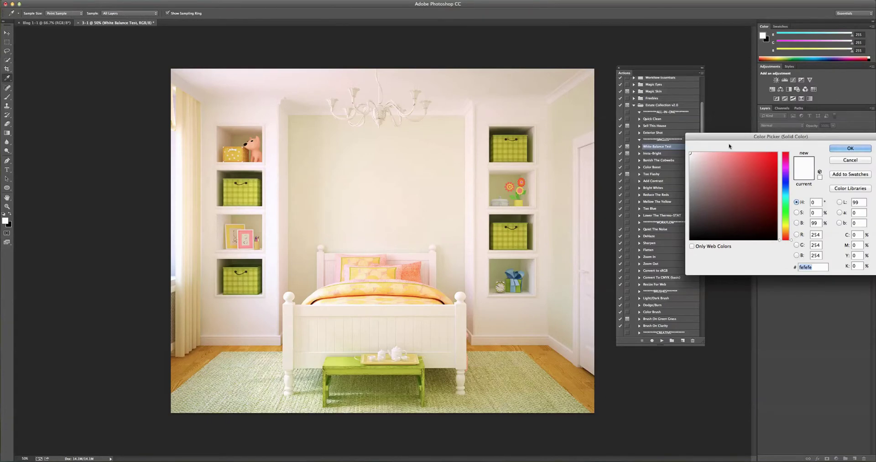
{"action": "left_click", "coordinate": [537, 112]}
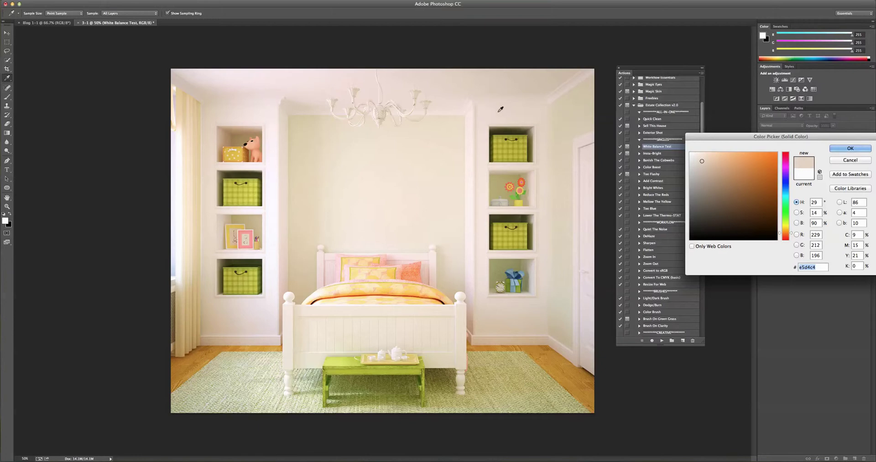
{"action": "left_click", "coordinate": [531, 113]}
{"action": "left_click", "coordinate": [546, 200]}
{"action": "left_click", "coordinate": [589, 185]}
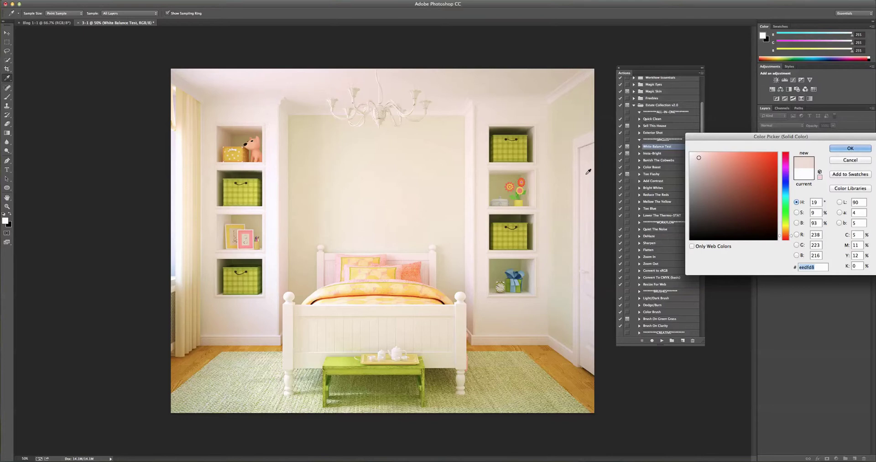
{"action": "left_click", "coordinate": [591, 174]}
{"action": "left_click", "coordinate": [592, 173]}
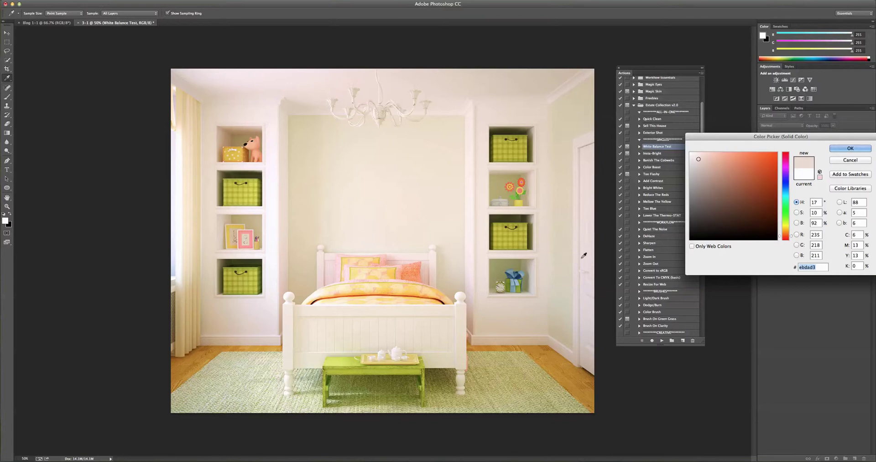
{"action": "left_click", "coordinate": [536, 311]}
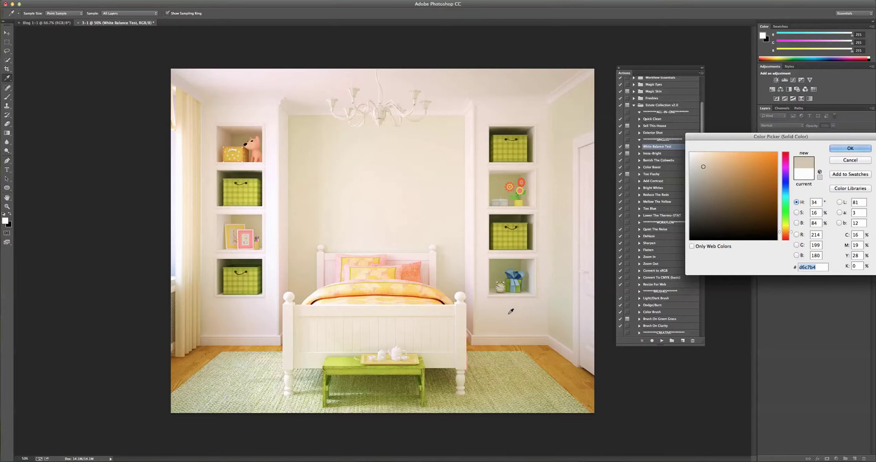
Sample the footboard, left wall and ceiling, then accept the fill colour d8c7b5
{"action": "left_click", "coordinate": [427, 333]}
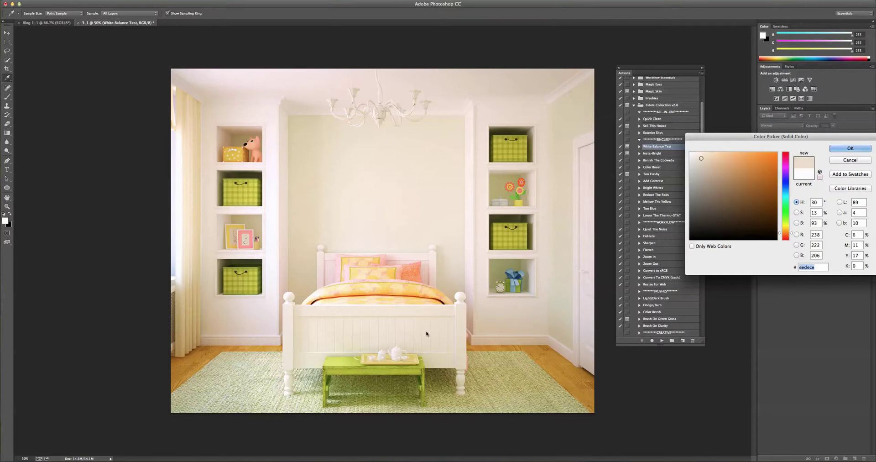
{"action": "left_click", "coordinate": [462, 330]}
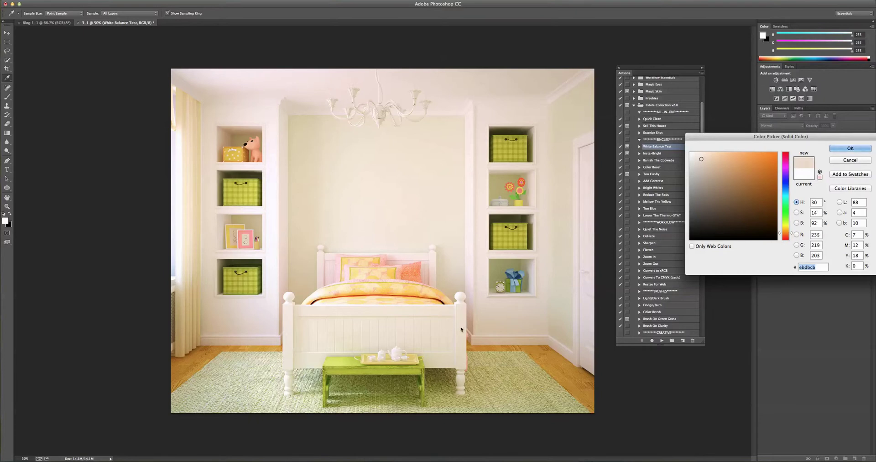
{"action": "left_click", "coordinate": [206, 143]}
{"action": "left_click", "coordinate": [231, 117]}
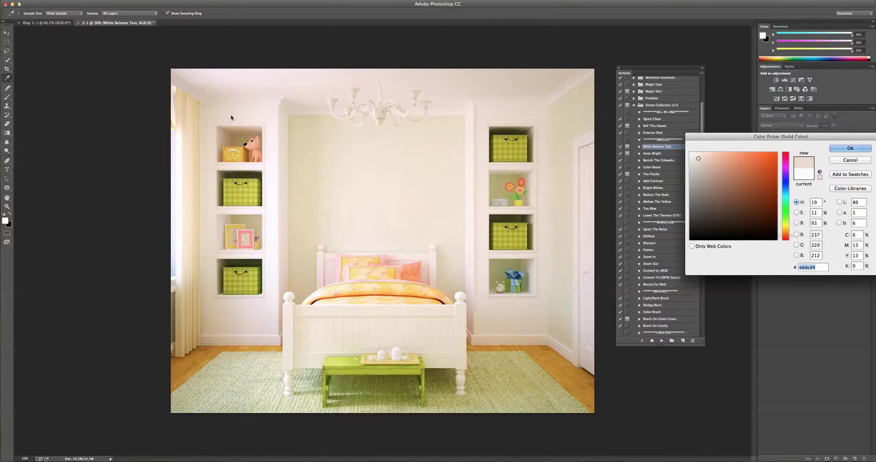
{"action": "left_click", "coordinate": [300, 89]}
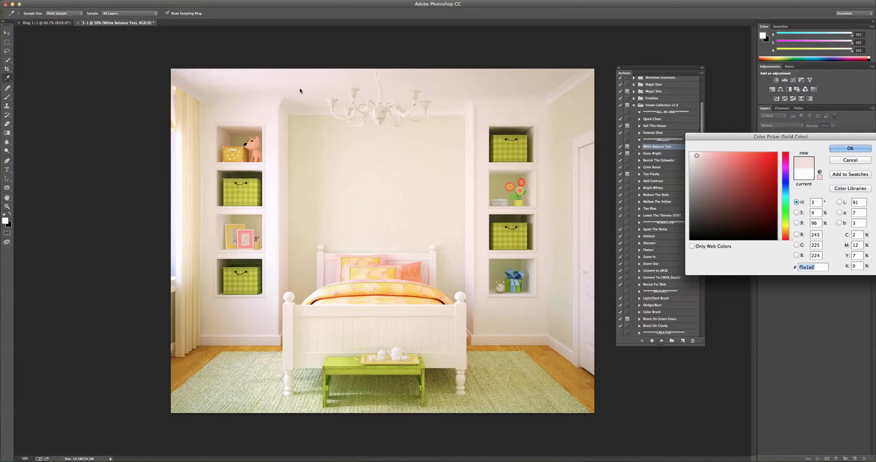
{"action": "left_click", "coordinate": [508, 81]}
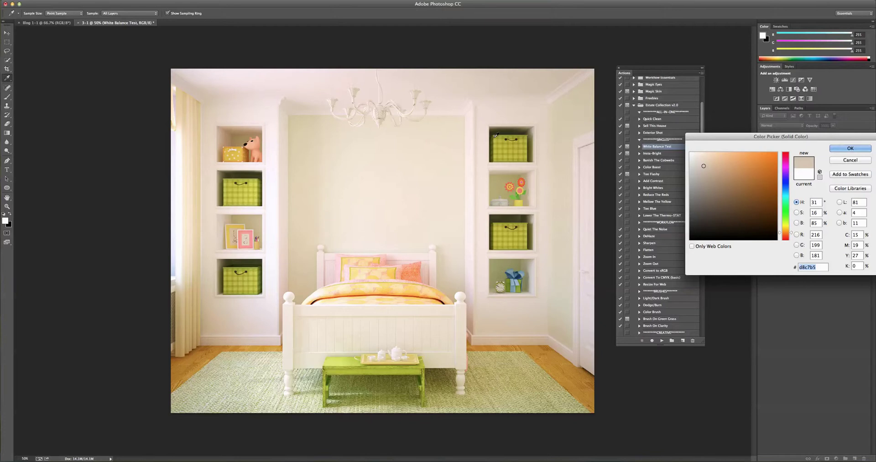
{"action": "left_click", "coordinate": [864, 151]}
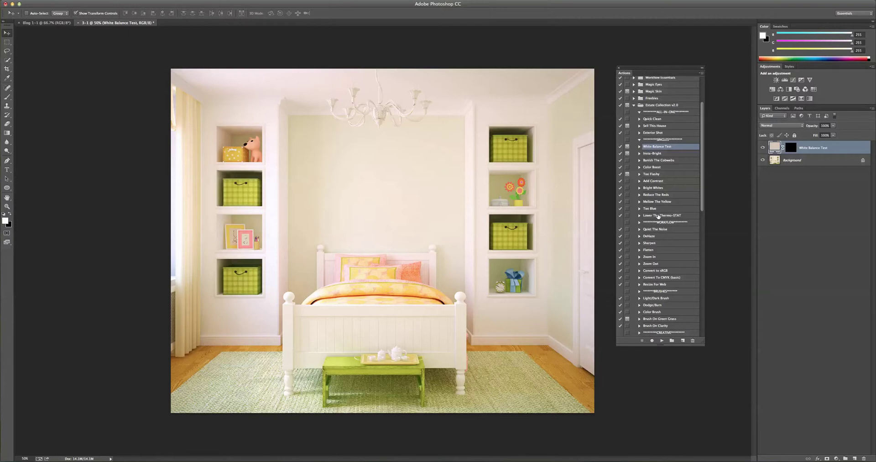
Run the Reduce The Reds action and toggle its new layer to compare
{"action": "left_click", "coordinate": [652, 196]}
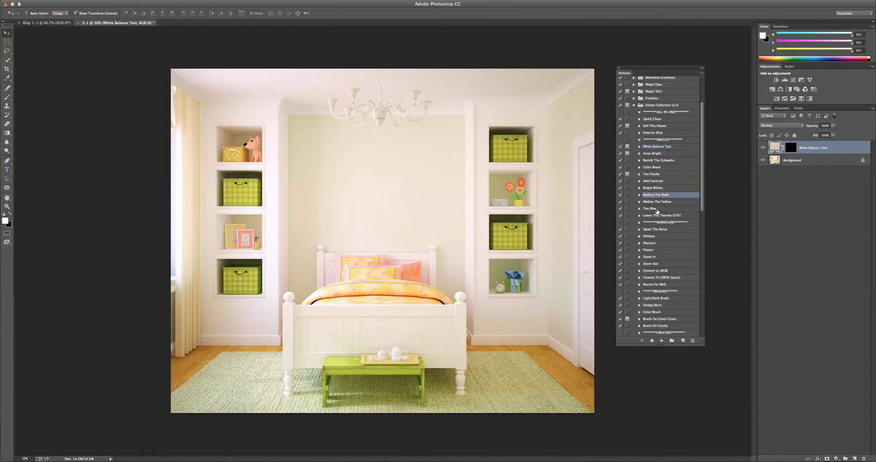
{"action": "left_click", "coordinate": [661, 341]}
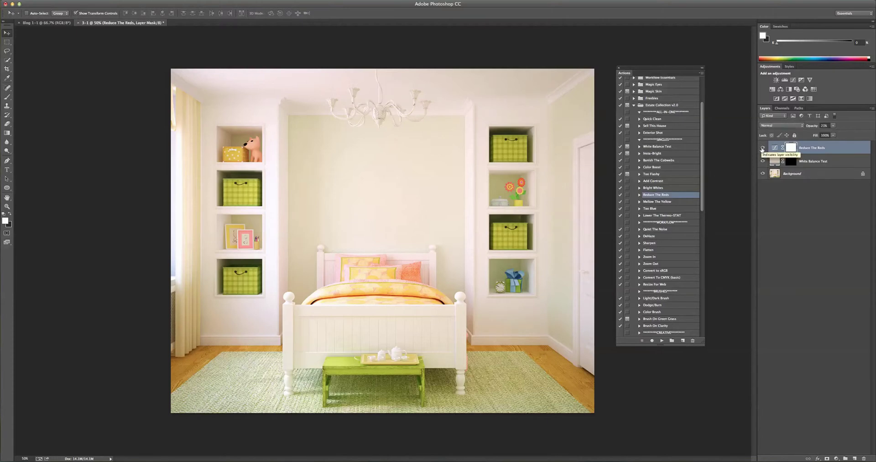
{"action": "left_click", "coordinate": [762, 149]}
{"action": "left_click", "coordinate": [762, 148]}
Raise Reduce The Reds opacity to about 87% and reopen the White Balance Test fill colour
{"action": "left_click", "coordinate": [833, 126]}
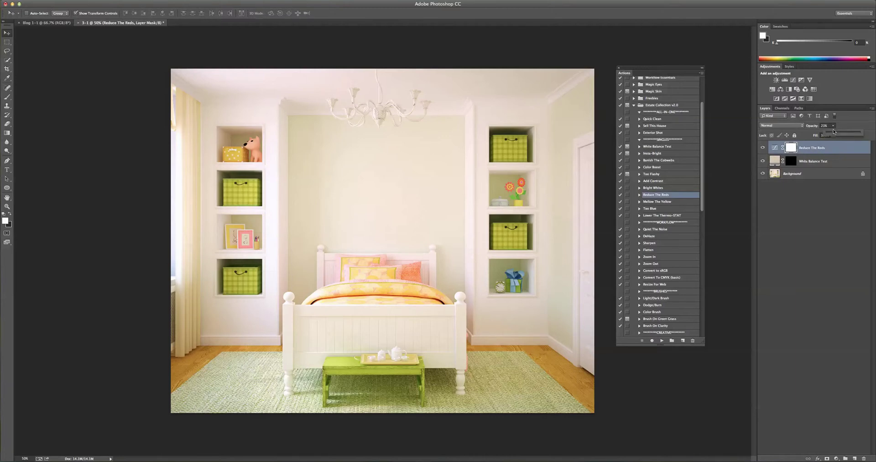
{"action": "left_click_drag", "start_coordinate": [833, 131], "coordinate": [854, 135]}
{"action": "left_click", "coordinate": [764, 149]}
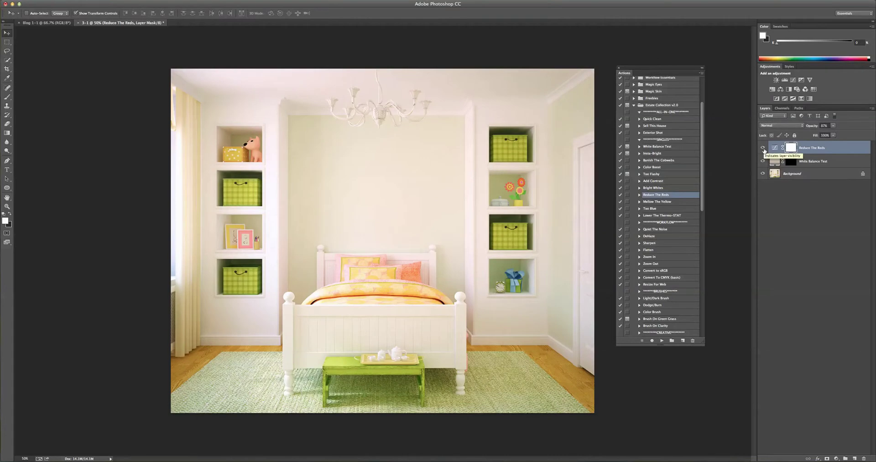
{"action": "left_click", "coordinate": [764, 149]}
{"action": "double_click", "coordinate": [777, 162]}
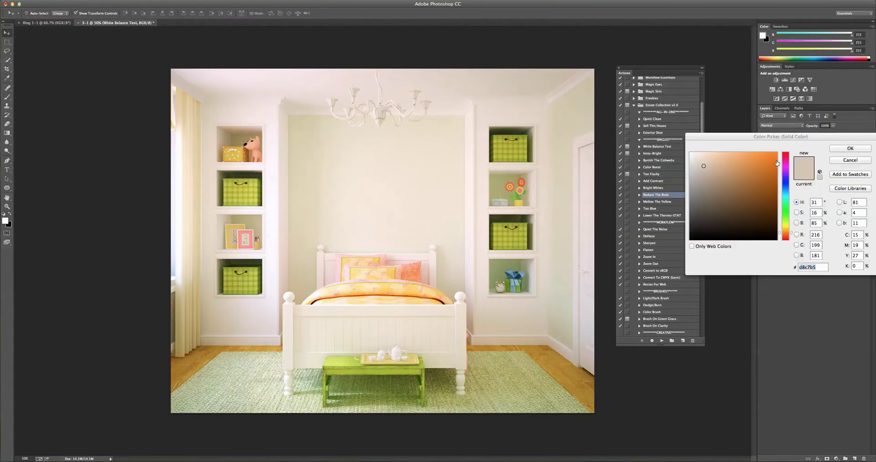
Resample the White Balance Test fill from several wall spots, accepting pale pink f6e5e5
{"action": "left_click", "coordinate": [505, 118]}
{"action": "left_click", "coordinate": [482, 133]}
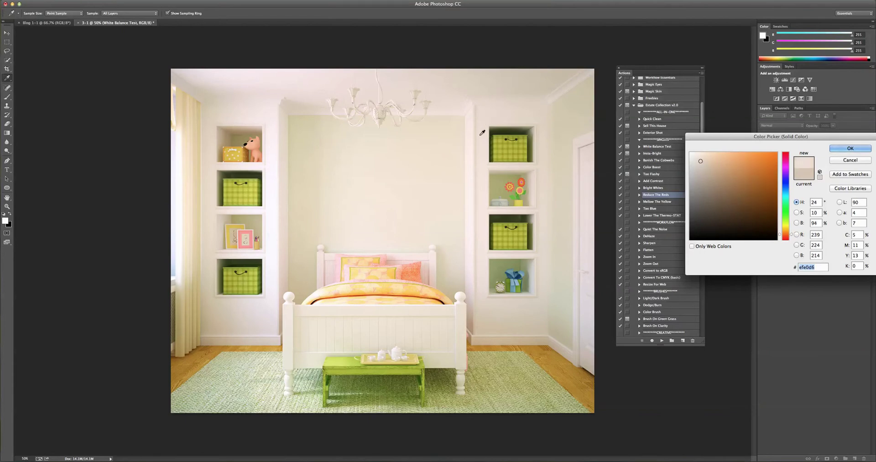
{"action": "left_click", "coordinate": [585, 194]}
{"action": "left_click", "coordinate": [591, 203]}
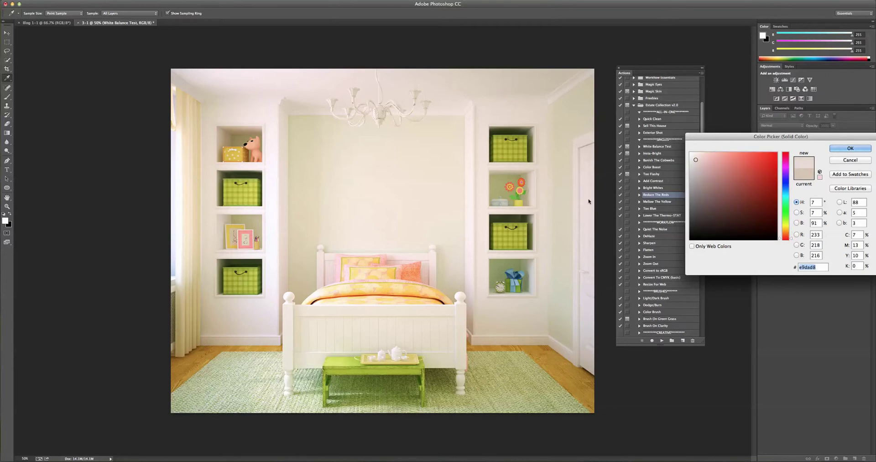
{"action": "left_click", "coordinate": [543, 182]}
{"action": "left_click", "coordinate": [543, 182]}
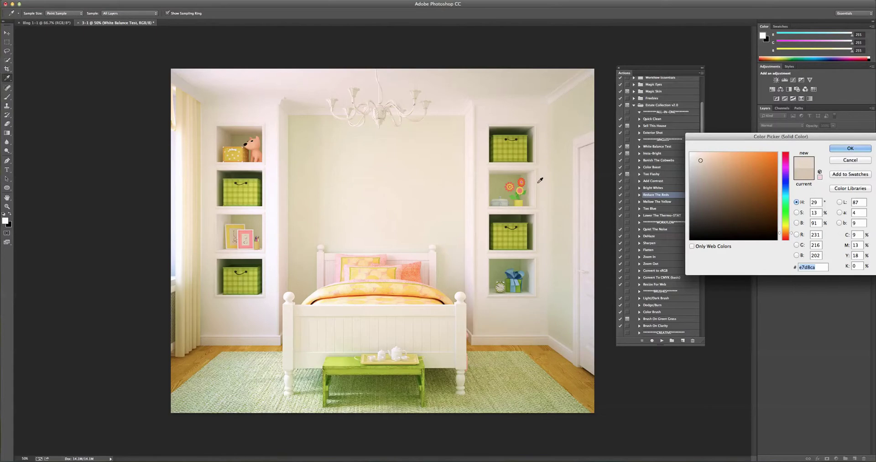
{"action": "left_click", "coordinate": [211, 149]}
{"action": "left_click", "coordinate": [280, 90]}
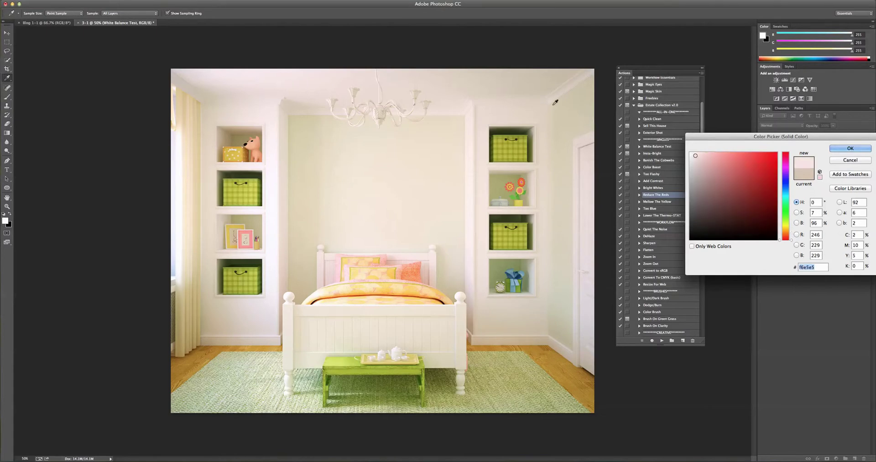
{"action": "left_click", "coordinate": [838, 149]}
Run Mellow The Yellow and toggle its 39% layer on and off to compare
{"action": "left_click", "coordinate": [675, 202]}
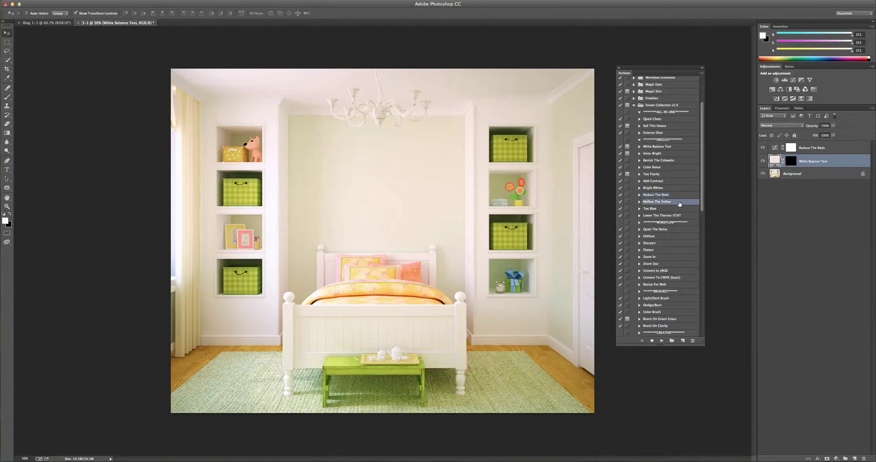
{"action": "left_click", "coordinate": [663, 341]}
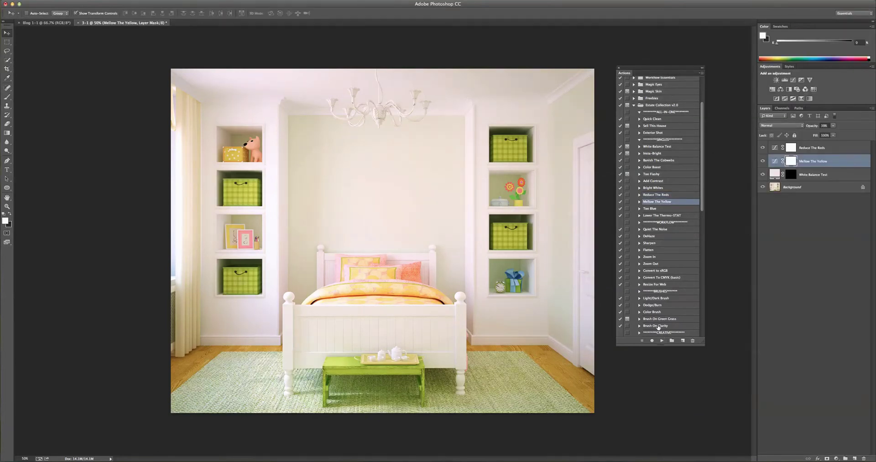
{"action": "left_click", "coordinate": [763, 161]}
{"action": "left_click", "coordinate": [763, 161]}
{"action": "left_click", "coordinate": [763, 162]}
{"action": "left_click", "coordinate": [763, 162]}
Open the White Balance Test fill colour and sample the right and left walls
{"action": "double_click", "coordinate": [773, 174]}
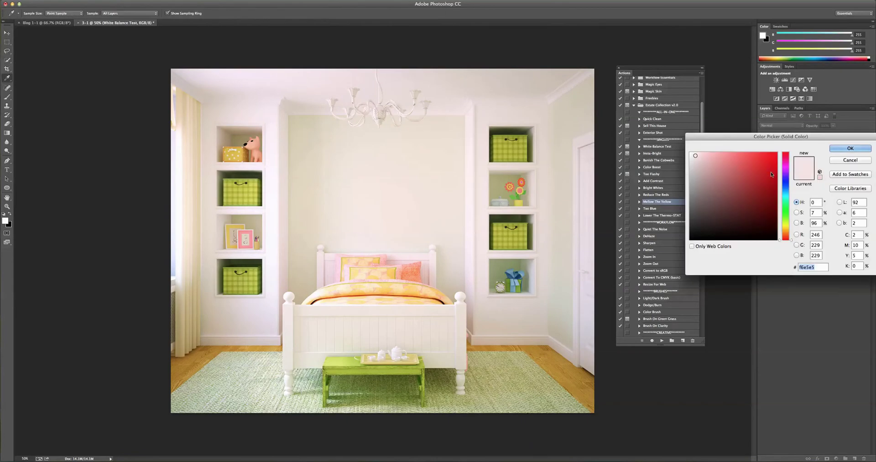
{"action": "left_click", "coordinate": [483, 170]}
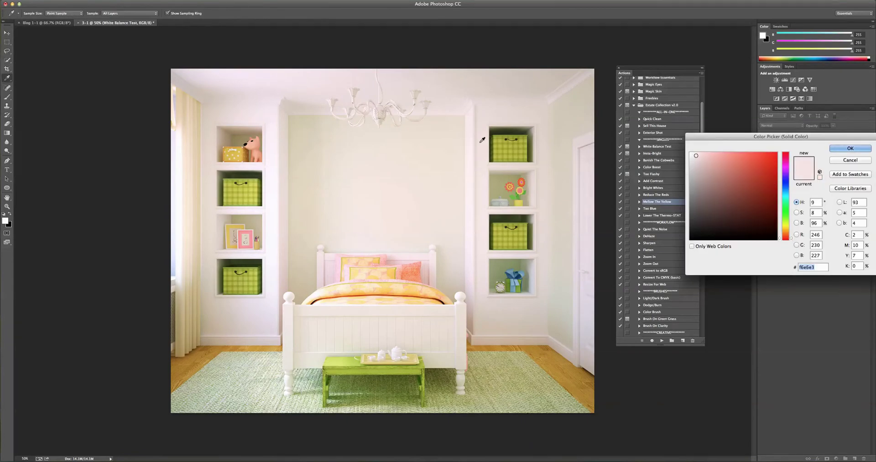
{"action": "left_click", "coordinate": [504, 113]}
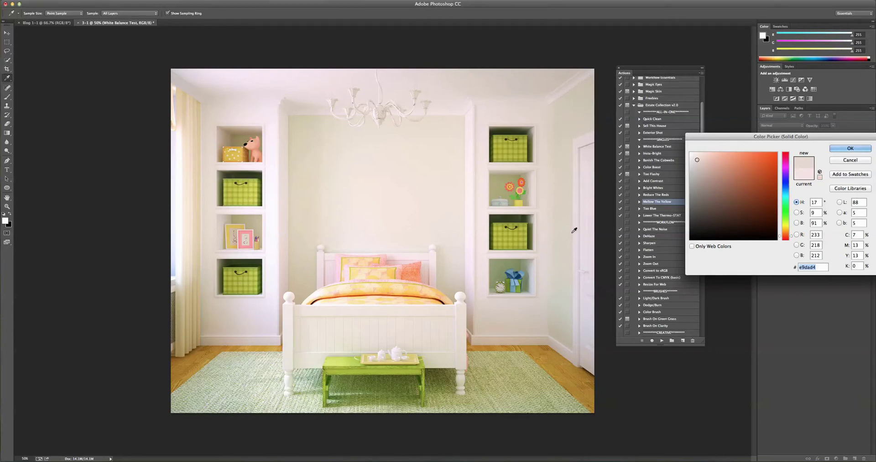
{"action": "left_click", "coordinate": [593, 227]}
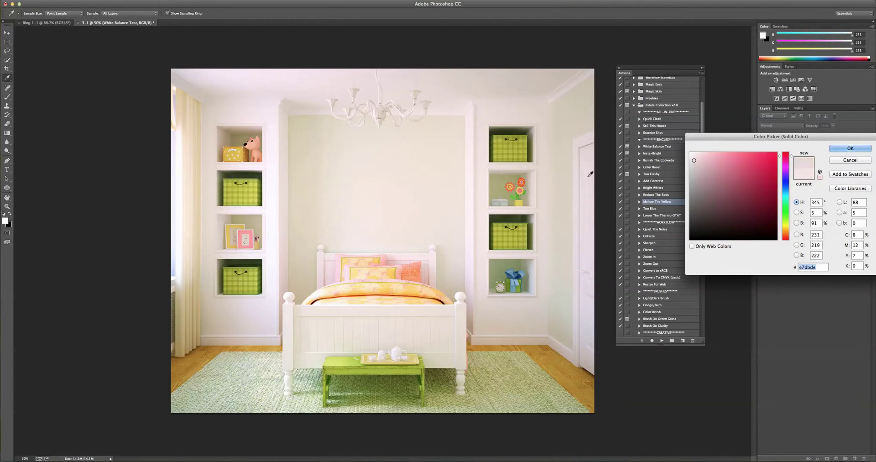
{"action": "left_click", "coordinate": [275, 182]}
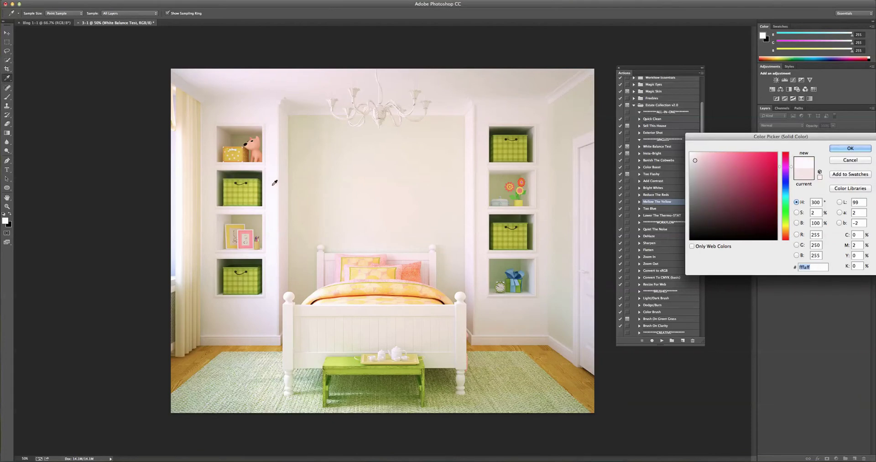
{"action": "left_click", "coordinate": [209, 172]}
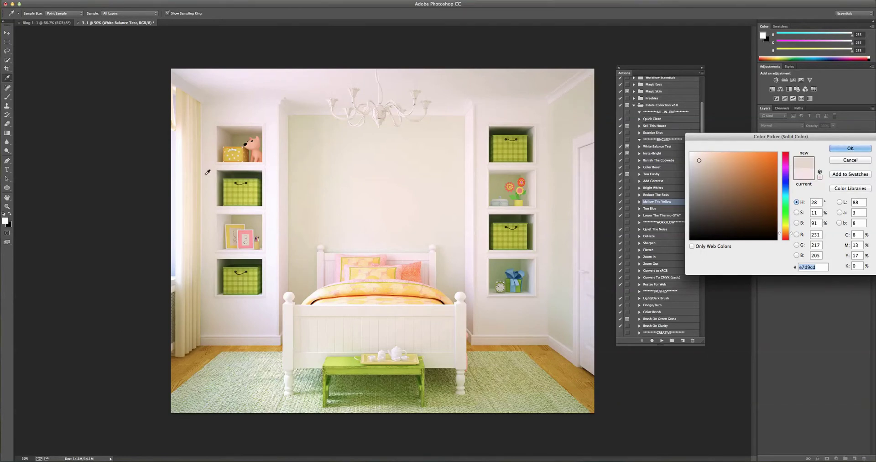
{"action": "left_click", "coordinate": [208, 123]}
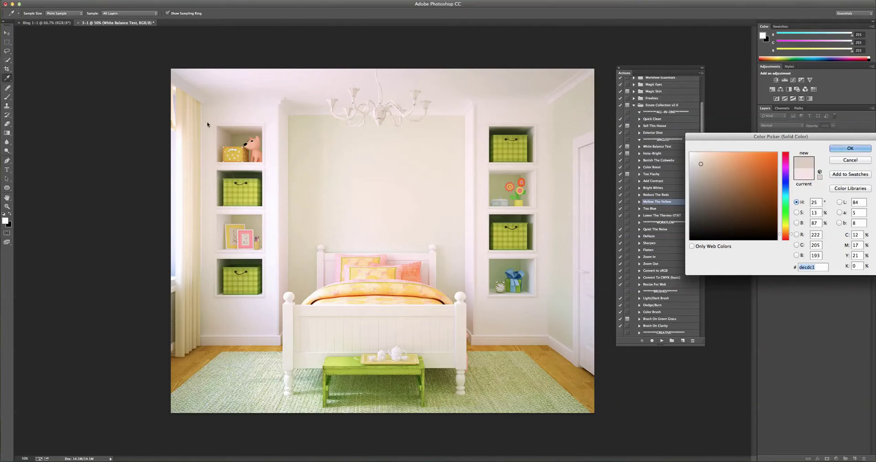
Sample the upper wall and bed footboard, confirming the off-white fill f1e7df
{"action": "left_click", "coordinate": [263, 118]}
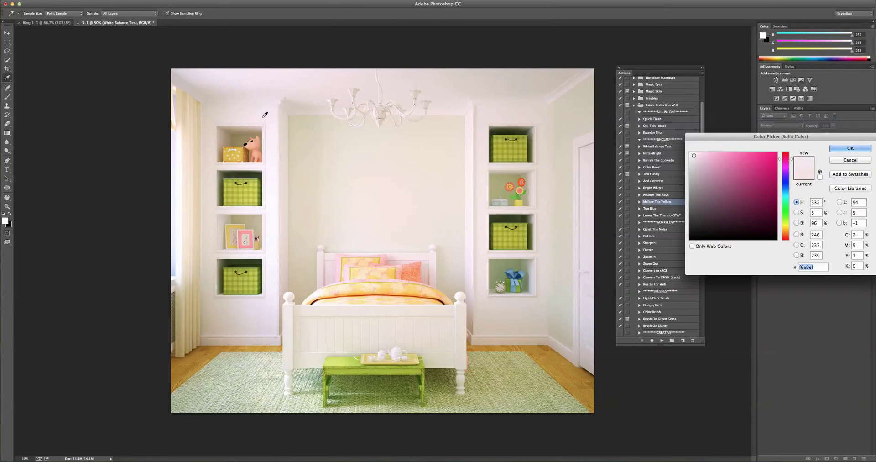
{"action": "left_click", "coordinate": [234, 87]}
{"action": "left_click", "coordinate": [593, 197]}
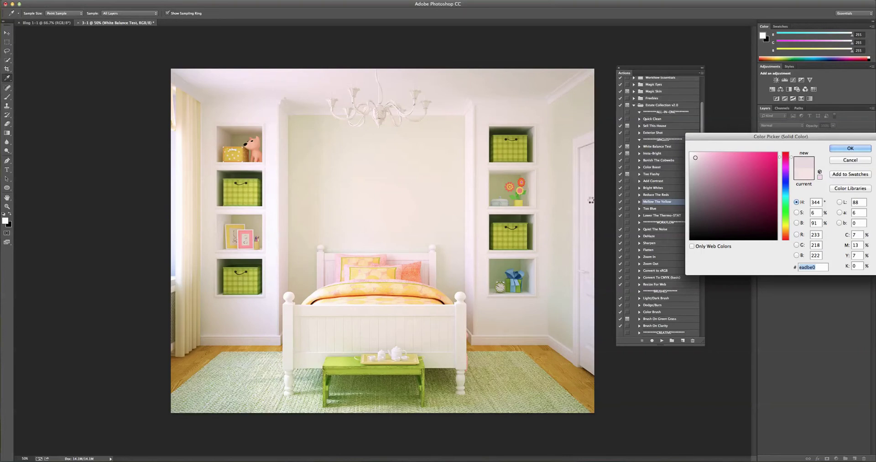
{"action": "left_click", "coordinate": [372, 317]}
{"action": "left_click", "coordinate": [373, 315]}
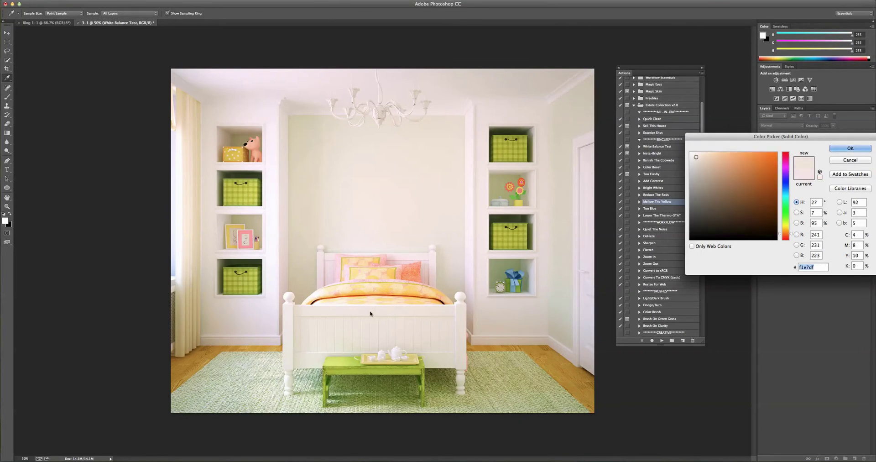
{"action": "left_click", "coordinate": [851, 148]}
{"action": "left_click", "coordinate": [840, 152]}
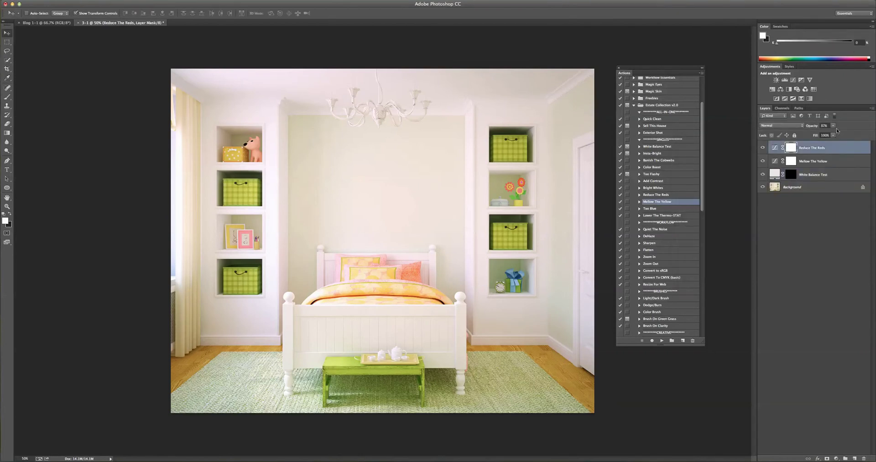
Raise the Mellow The Yellow layer's opacity from 39% to about 66%
{"action": "left_click", "coordinate": [835, 134]}
{"action": "left_click", "coordinate": [833, 157]}
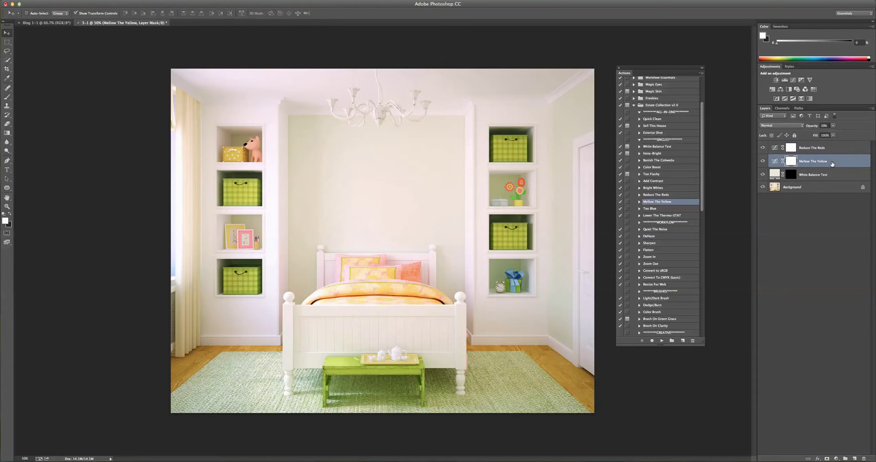
{"action": "left_click", "coordinate": [834, 127]}
{"action": "double_click", "coordinate": [776, 175]}
Resample the fill from the right and left walls and bed footboard, settling on ecded9
{"action": "left_click", "coordinate": [481, 154]}
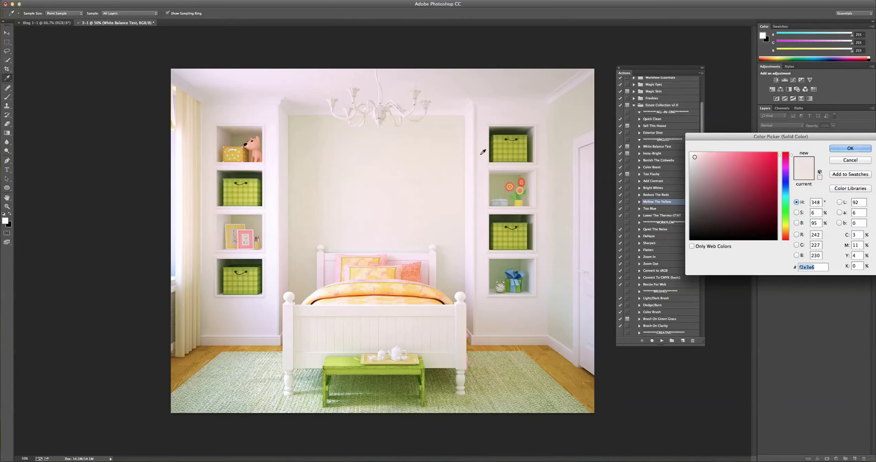
{"action": "left_click", "coordinate": [493, 115]}
{"action": "left_click", "coordinate": [529, 118]}
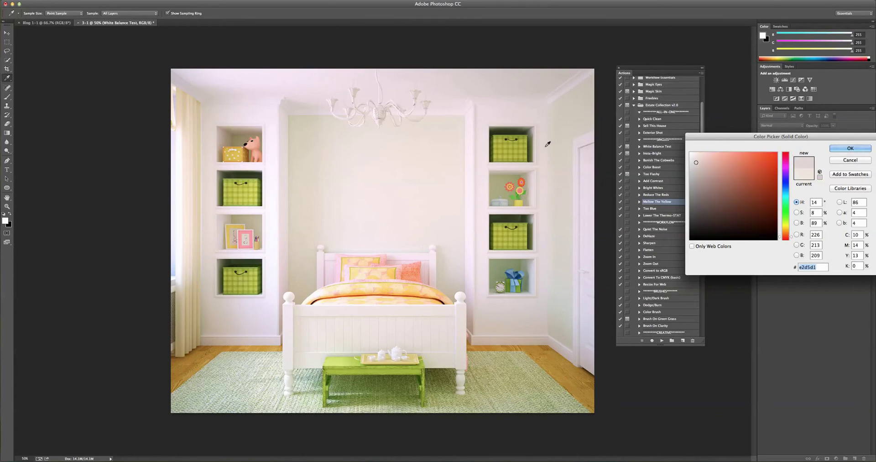
{"action": "left_click", "coordinate": [590, 183]}
{"action": "left_click", "coordinate": [272, 165]}
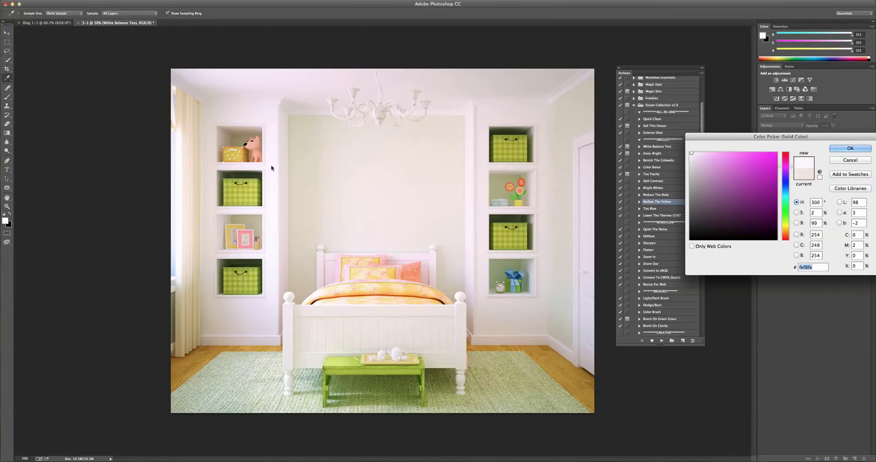
{"action": "left_click", "coordinate": [230, 115]}
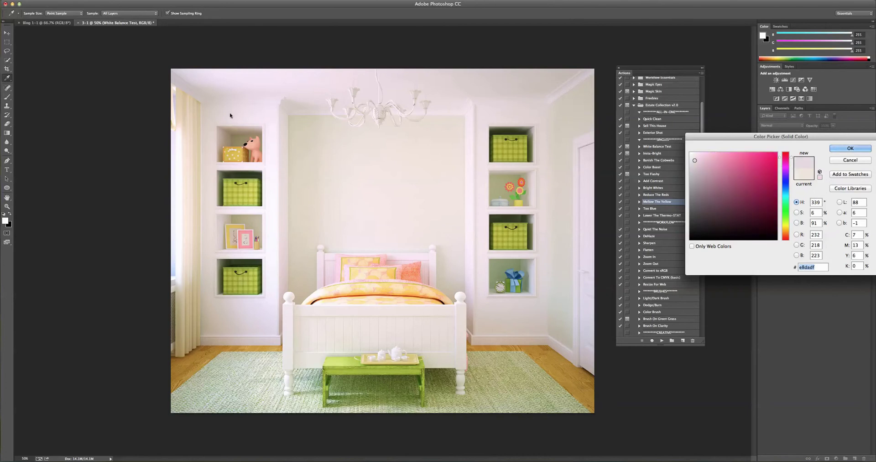
{"action": "left_click", "coordinate": [206, 129]}
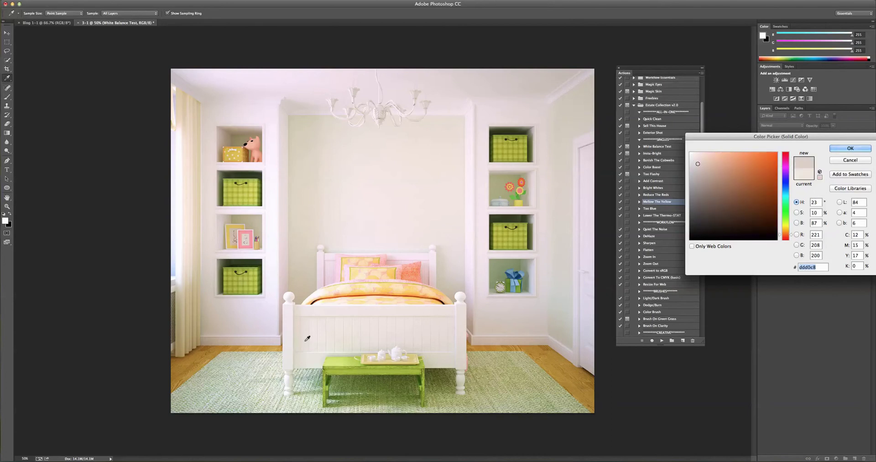
{"action": "left_click", "coordinate": [321, 338]}
{"action": "left_click", "coordinate": [314, 332]}
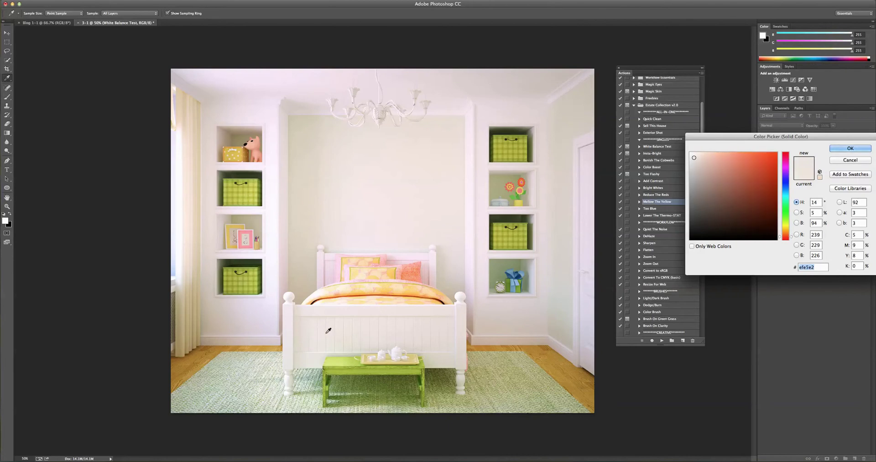
{"action": "left_click", "coordinate": [361, 333]}
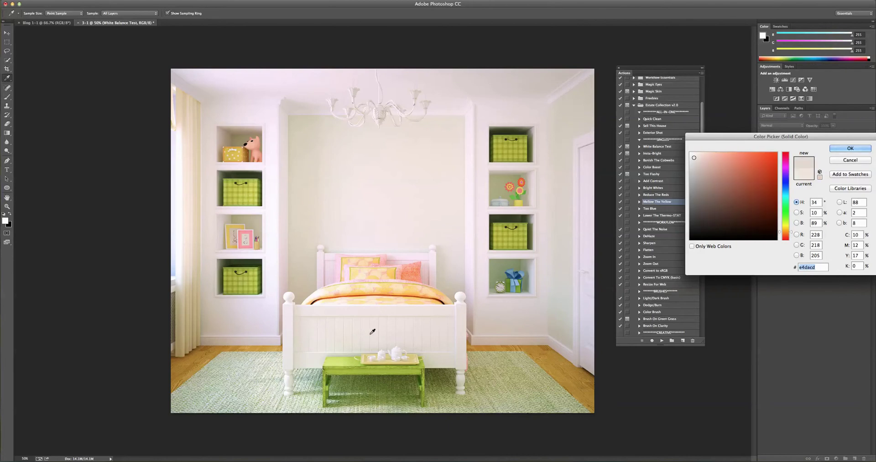
{"action": "left_click", "coordinate": [426, 334]}
{"action": "left_click", "coordinate": [855, 149]}
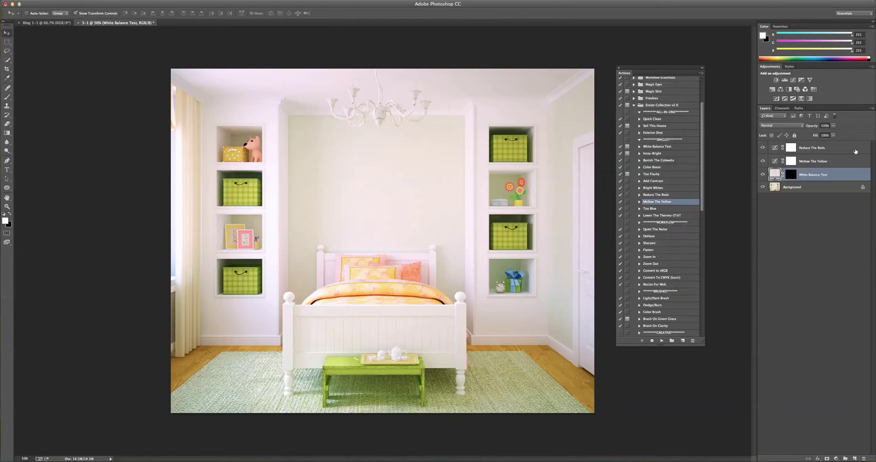
{"action": "left_click", "coordinate": [763, 187], "text": "alt"}
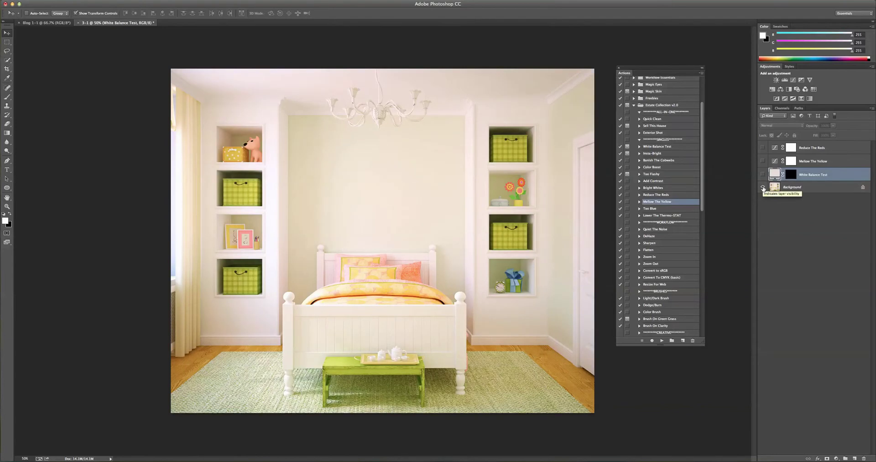
{"action": "left_click", "coordinate": [763, 188], "text": "alt"}
{"action": "left_click", "coordinate": [763, 187], "text": "alt"}
{"action": "left_click", "coordinate": [762, 187], "text": "alt"}
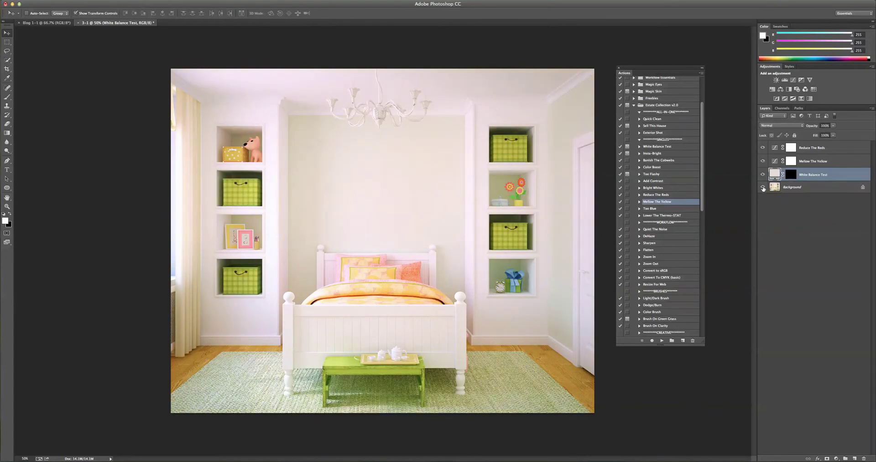
{"action": "left_click", "coordinate": [763, 187], "text": "alt"}
{"action": "left_click", "coordinate": [763, 187], "text": "alt"}
{"action": "left_click", "coordinate": [680, 209]}
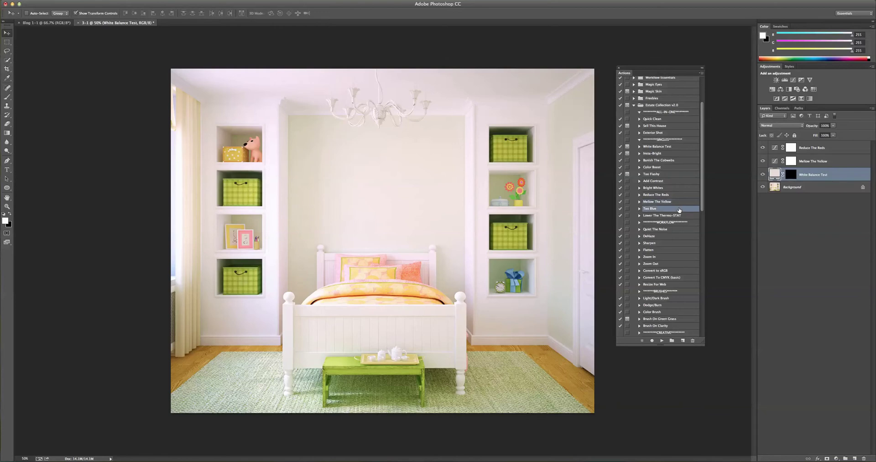
Select Mellow The Yellow and drag its opacity up to 100%
{"action": "left_click", "coordinate": [801, 148]}
{"action": "left_click", "coordinate": [841, 162]}
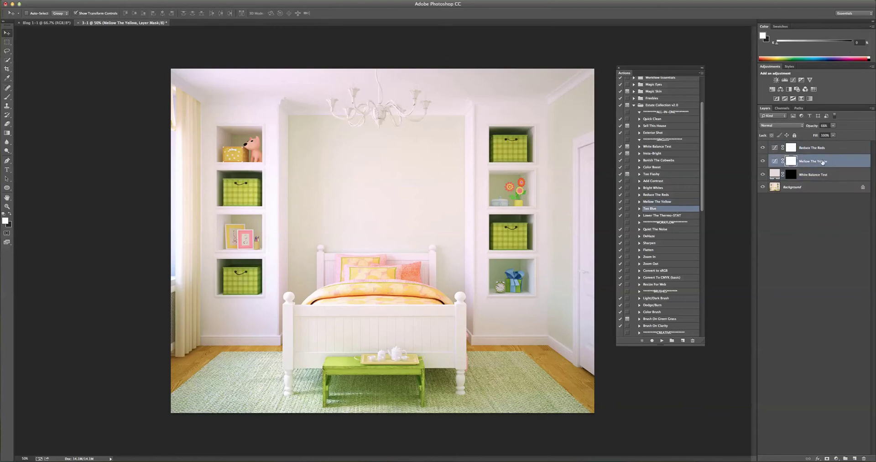
{"action": "left_click_drag", "start_coordinate": [833, 126], "coordinate": [860, 133]}
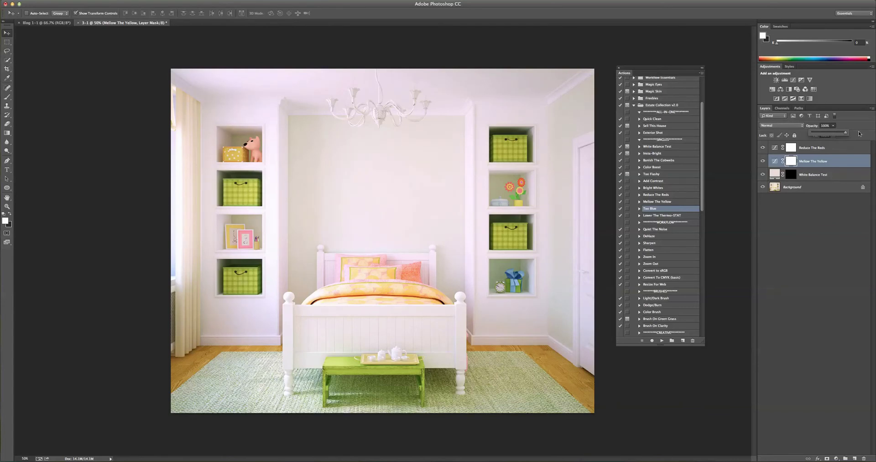
{"action": "left_click", "coordinate": [811, 149]}
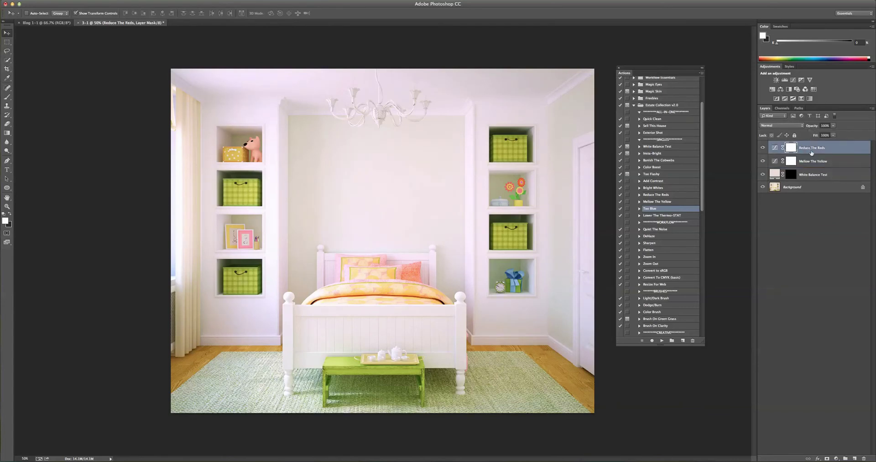
{"action": "double_click", "coordinate": [775, 174]}
Reopen the White Balance Test fill colour and sample the right and left walls
{"action": "left_click", "coordinate": [776, 174]}
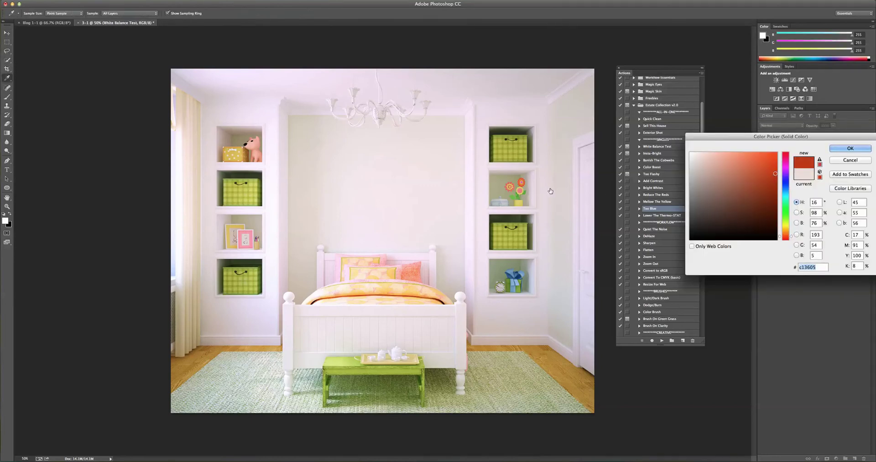
{"action": "left_click", "coordinate": [483, 129]}
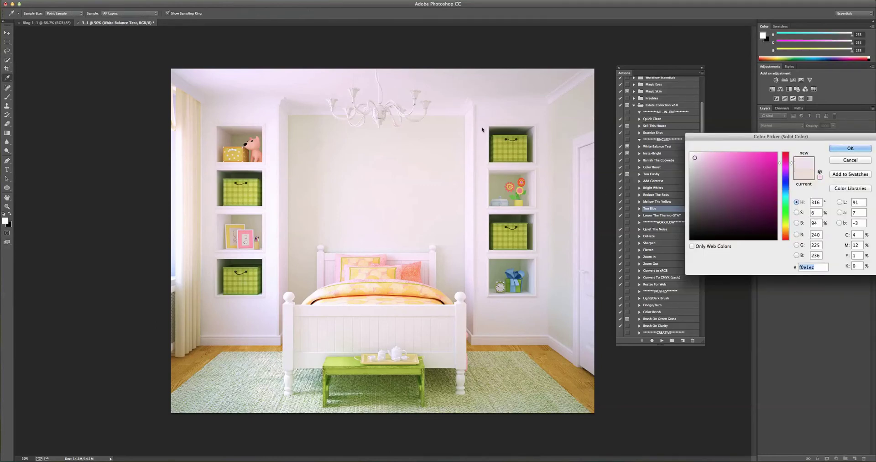
{"action": "left_click", "coordinate": [536, 323]}
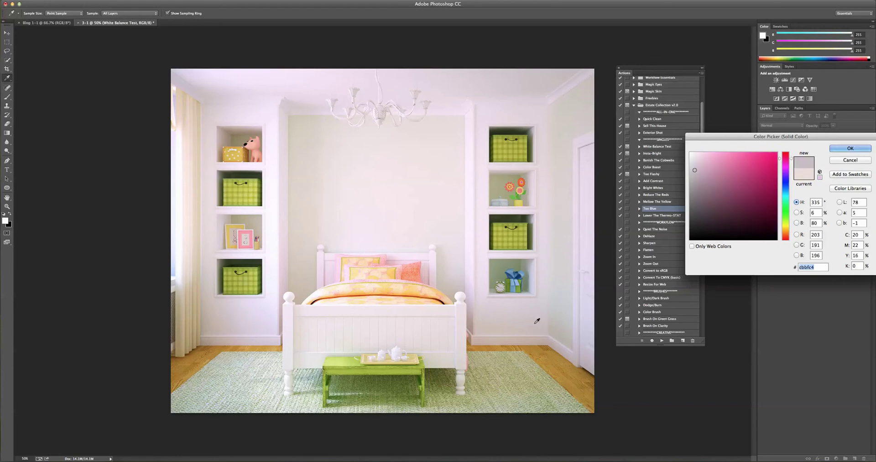
{"action": "left_click", "coordinate": [589, 315]}
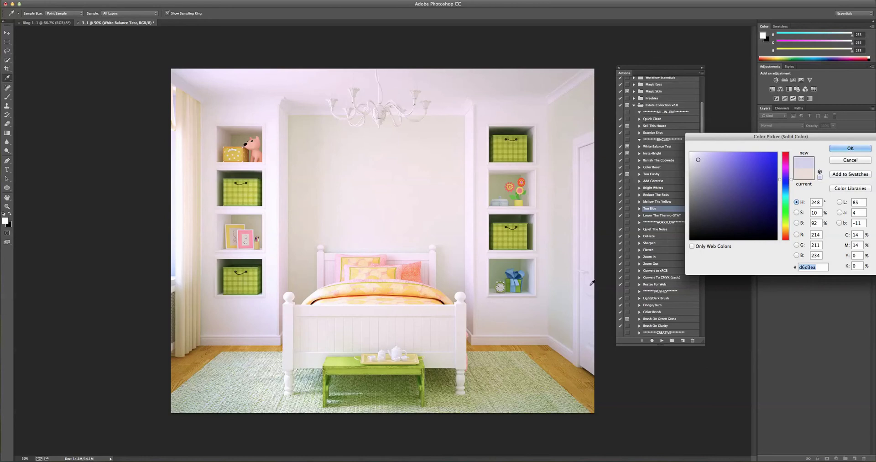
{"action": "left_click", "coordinate": [238, 116]}
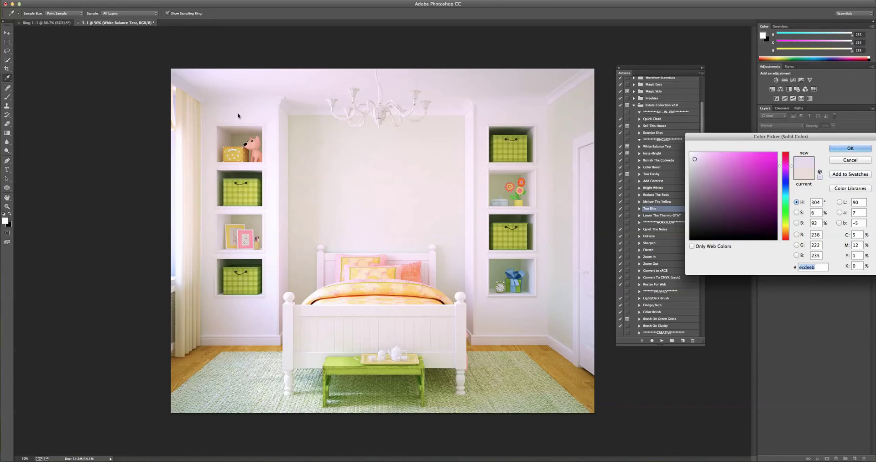
{"action": "left_click", "coordinate": [210, 133]}
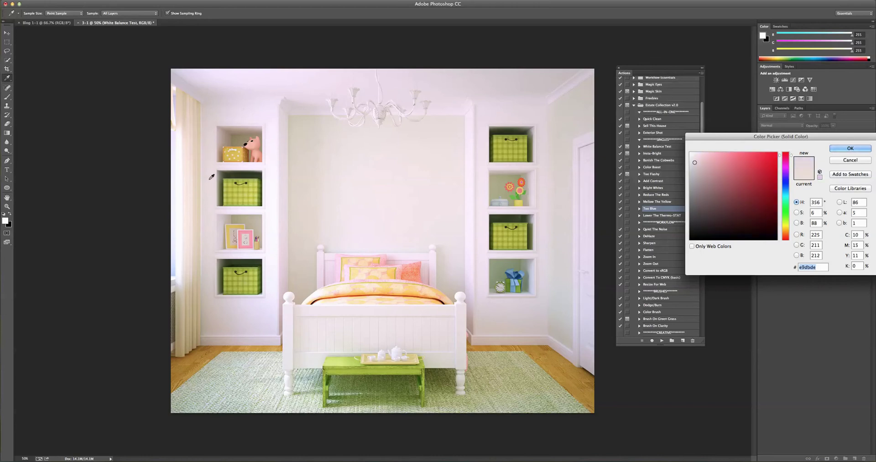
{"action": "left_click", "coordinate": [211, 176]}
Sample the lower wall and footboard, confirming the pale lavender fill e9dcf0
{"action": "left_click", "coordinate": [238, 319]}
{"action": "left_click", "coordinate": [364, 324]}
{"action": "left_click", "coordinate": [502, 318]}
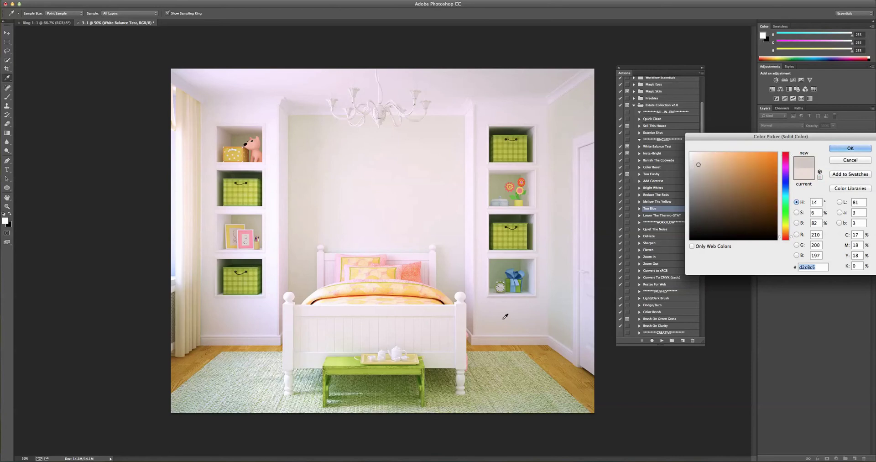
{"action": "left_click", "coordinate": [587, 318]}
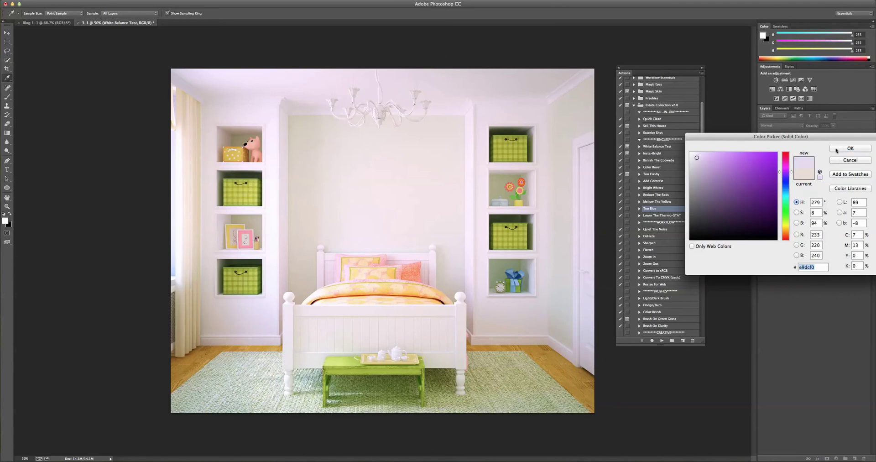
{"action": "left_click", "coordinate": [851, 148]}
{"action": "left_click", "coordinate": [811, 150]}
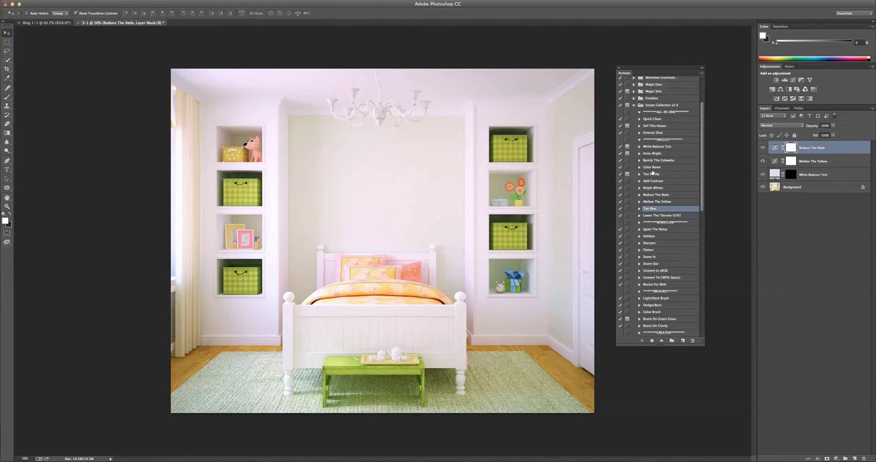
Play the Too Blue action to add its correction layer on top and raise its opacity
{"action": "left_click", "coordinate": [662, 341]}
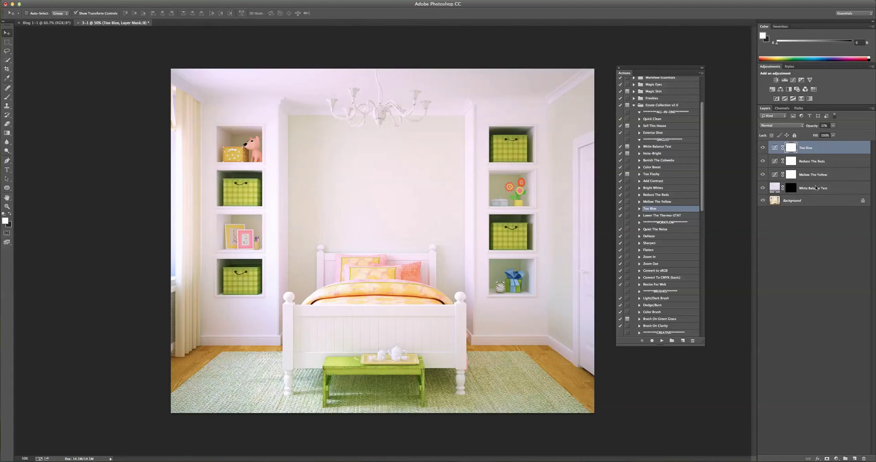
{"action": "left_click", "coordinate": [833, 126]}
{"action": "left_click_drag", "start_coordinate": [834, 133], "coordinate": [861, 133]}
{"action": "left_click", "coordinate": [775, 145]}
{"action": "left_click", "coordinate": [813, 152]}
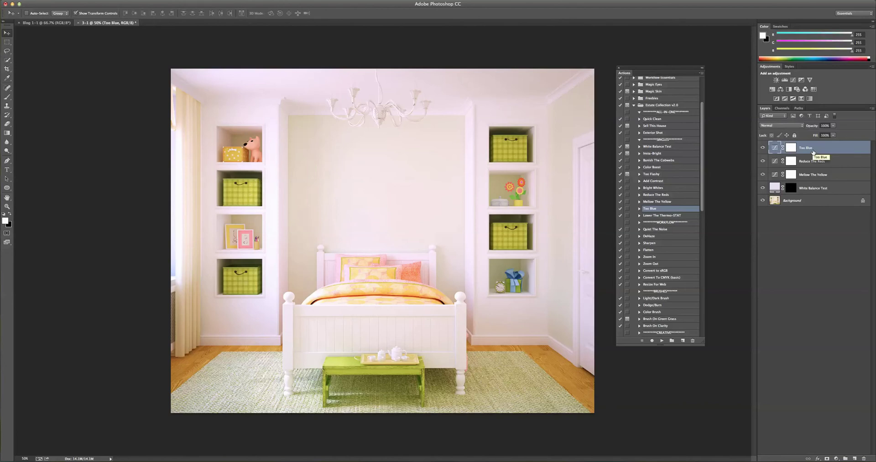
Delete the Too Blue, Reduce The Reds and Mellow The Yellow layers, then play Lower The Thermo-STAT
{"action": "key", "text": "Delete"}
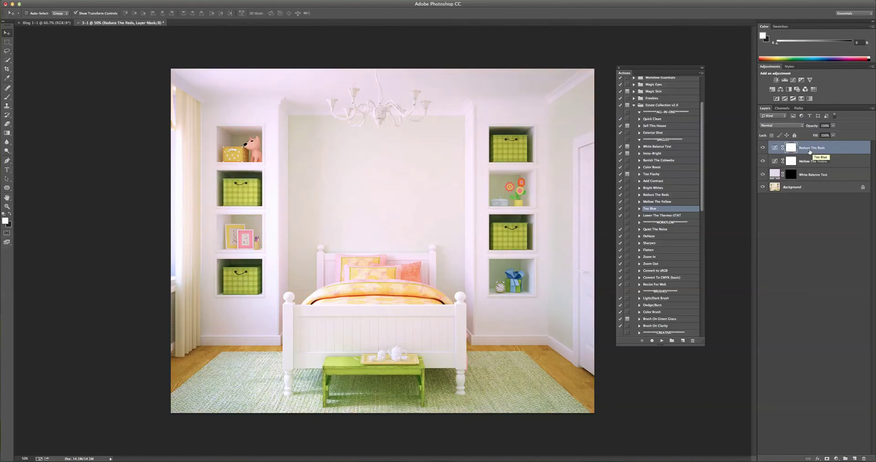
{"action": "key", "text": "Delete"}
{"action": "key", "text": "Delete"}
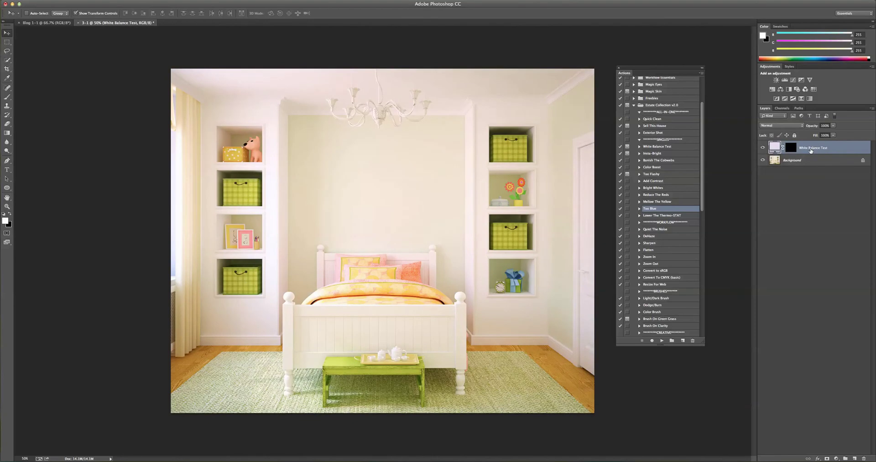
{"action": "left_click", "coordinate": [674, 216]}
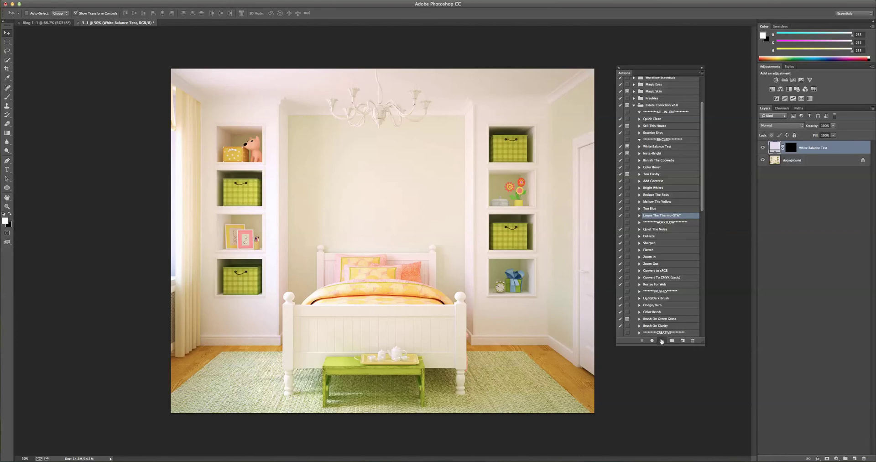
{"action": "left_click", "coordinate": [662, 341]}
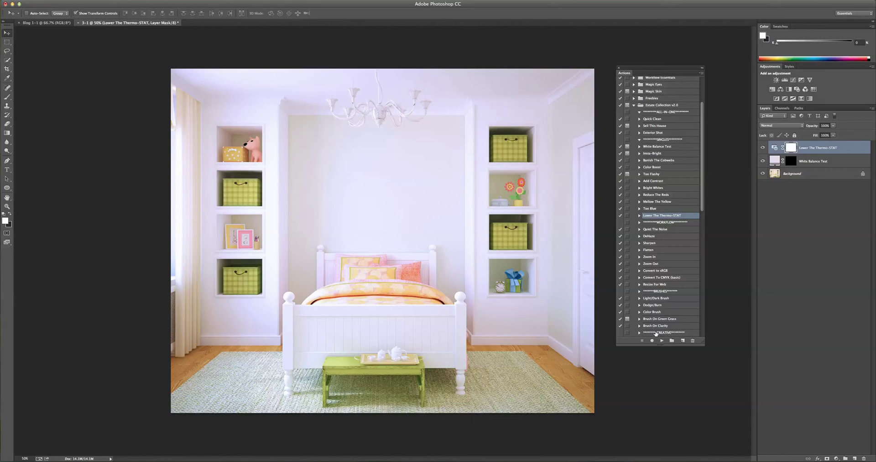
Set the Lower The Thermo-STAT layer's opacity to about 65%
{"action": "left_click", "coordinate": [834, 126]}
{"action": "left_click_drag", "start_coordinate": [835, 133], "coordinate": [831, 134]}
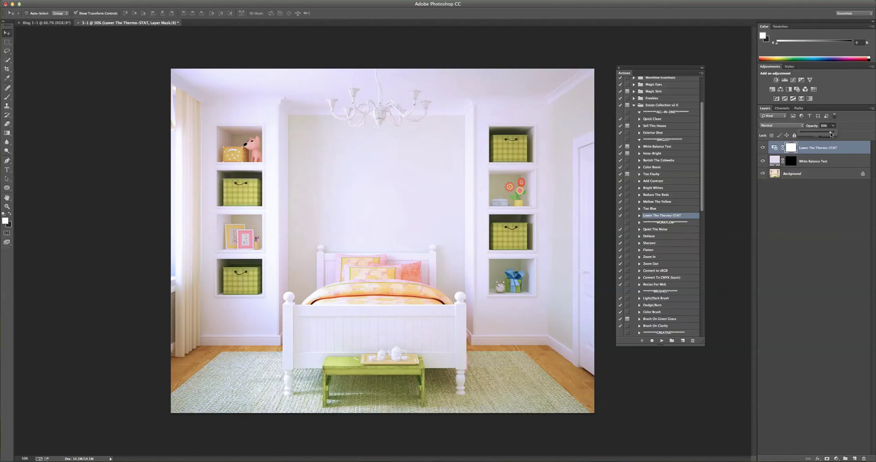
{"action": "mouse_move", "coordinate": [831, 134]}
{"action": "left_mouse_down"}
{"action": "mouse_move", "coordinate": [801, 134]}
{"action": "mouse_move", "coordinate": [818, 134]}
{"action": "left_mouse_up"}
{"action": "left_click_drag", "start_coordinate": [819, 134], "coordinate": [824, 134]}
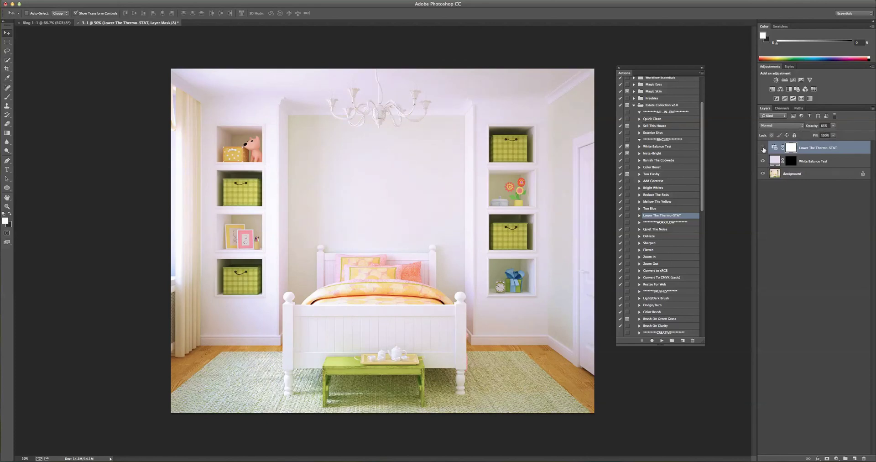
Toggle the Lower The Thermo-STAT layer's visibility off and on twice to compare
{"action": "left_click", "coordinate": [763, 147]}
{"action": "left_click", "coordinate": [763, 148]}
{"action": "left_click", "coordinate": [763, 148]}
{"action": "left_click", "coordinate": [763, 148]}
Resample the White Balance Test fill from several wall spots, ending on the lower right wall (cbbfbd)
{"action": "double_click", "coordinate": [774, 161]}
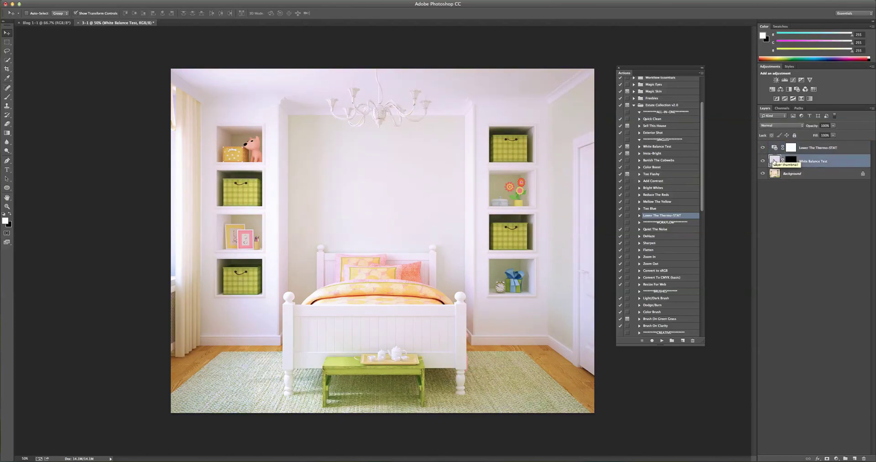
{"action": "left_click", "coordinate": [592, 216]}
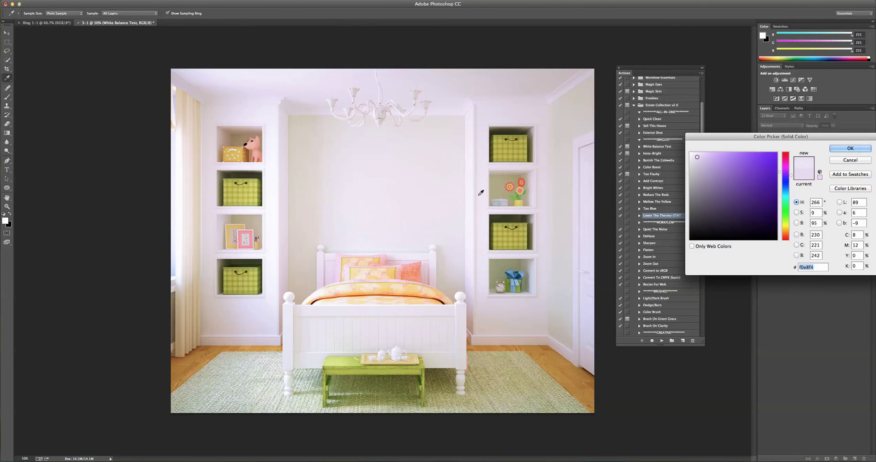
{"action": "left_click", "coordinate": [486, 135]}
{"action": "left_click", "coordinate": [502, 114]}
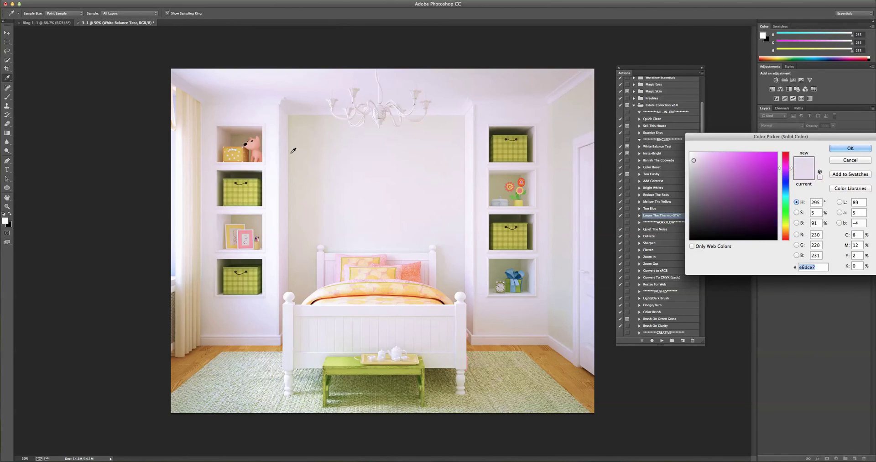
{"action": "left_click", "coordinate": [273, 138]}
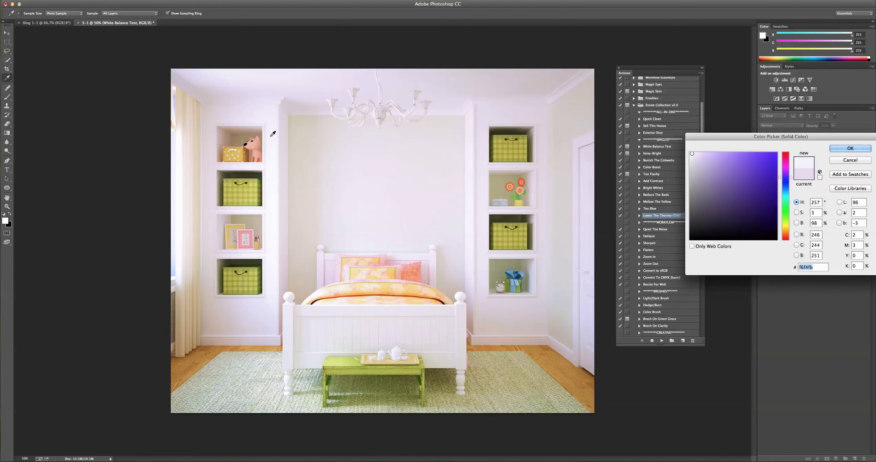
{"action": "left_click", "coordinate": [485, 197]}
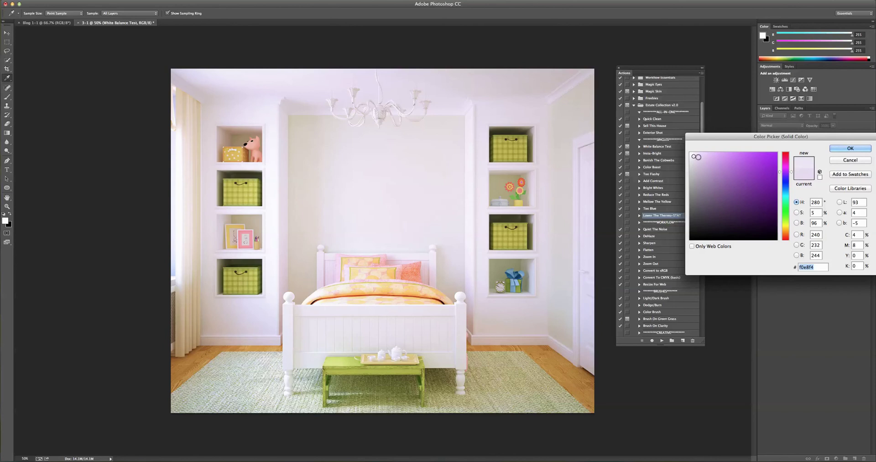
{"action": "left_click", "coordinate": [589, 260]}
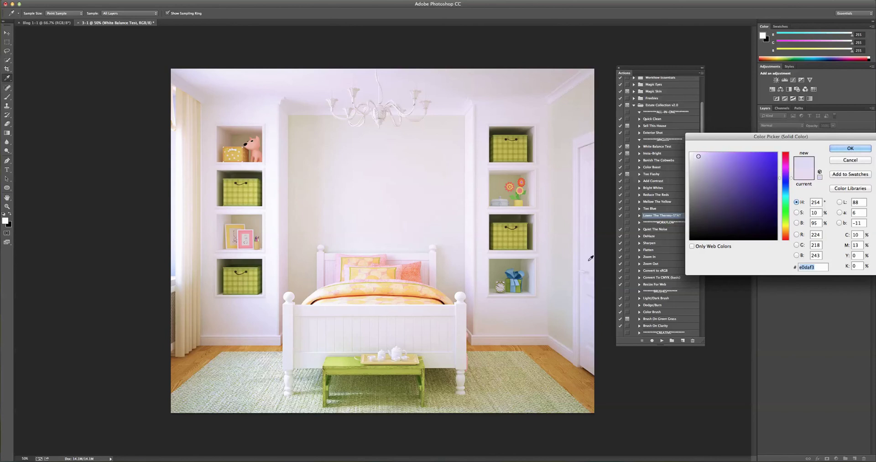
{"action": "left_click", "coordinate": [512, 320]}
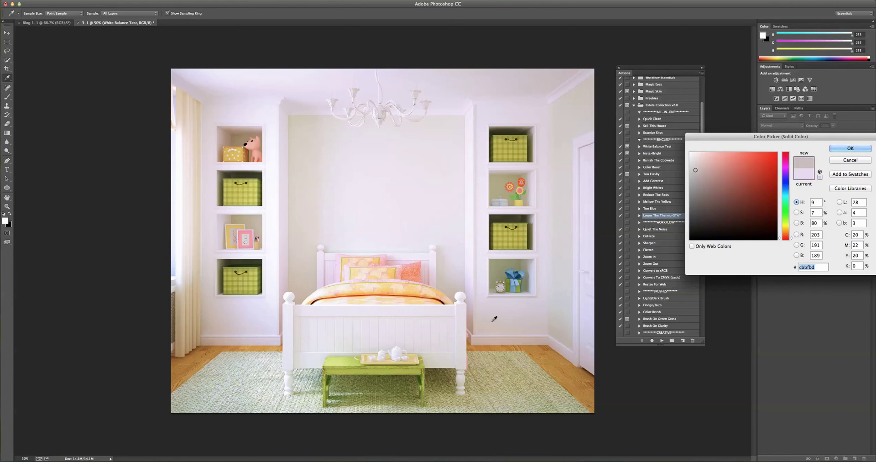
{"action": "left_click", "coordinate": [863, 149]}
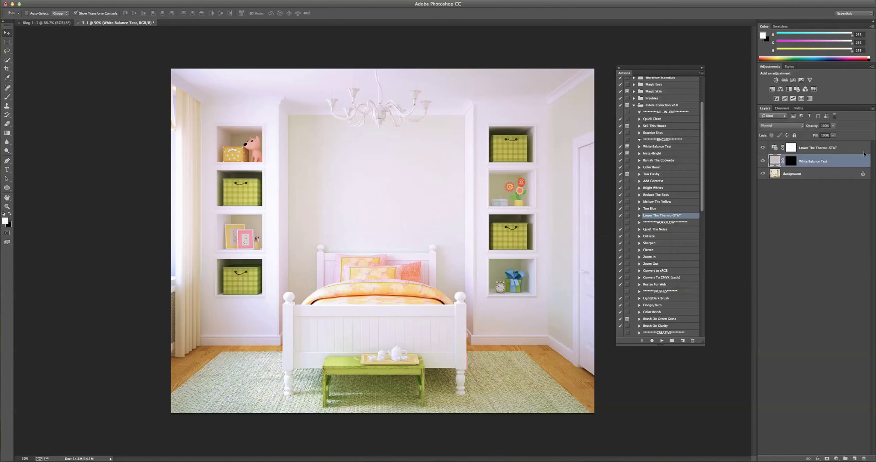
Lower the Lower The Thermo-STAT opacity to about 58% and reopen the White Balance Test fill colour
{"action": "left_click", "coordinate": [835, 144]}
{"action": "left_click_drag", "start_coordinate": [833, 126], "coordinate": [833, 133]}
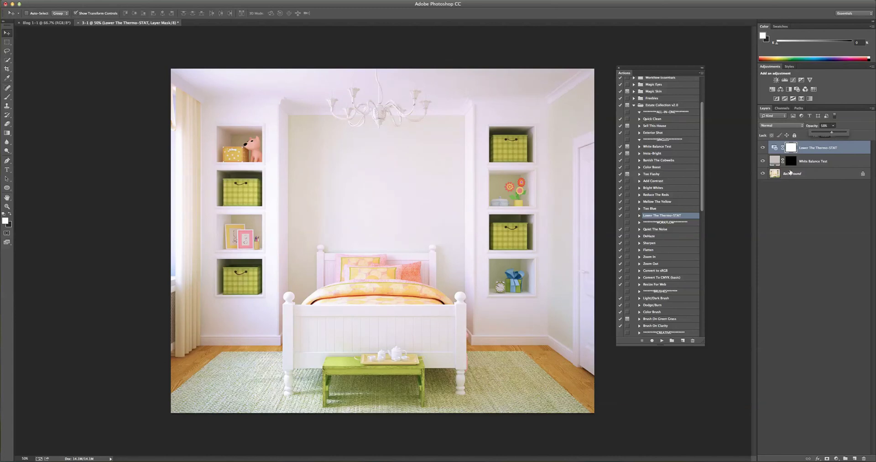
{"action": "double_click", "coordinate": [775, 161]}
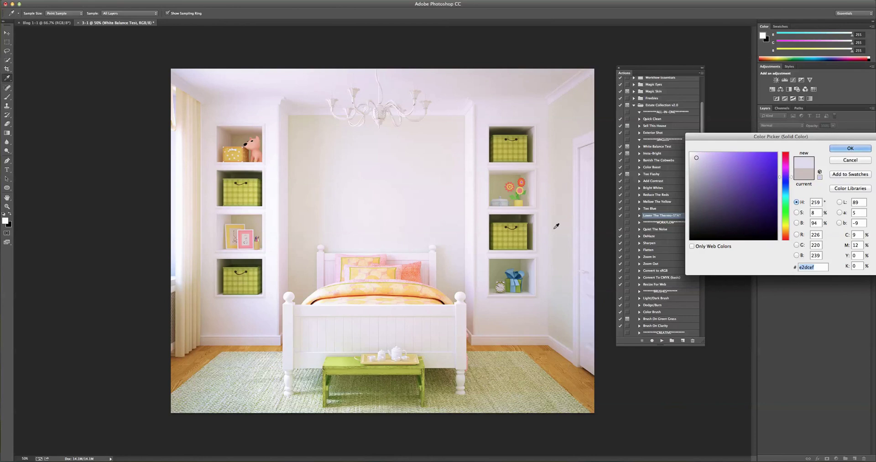
Resample the White Balance Test fill from the wall, settling on the left wall by the shelves (about e5dadc)
{"action": "left_click", "coordinate": [482, 225]}
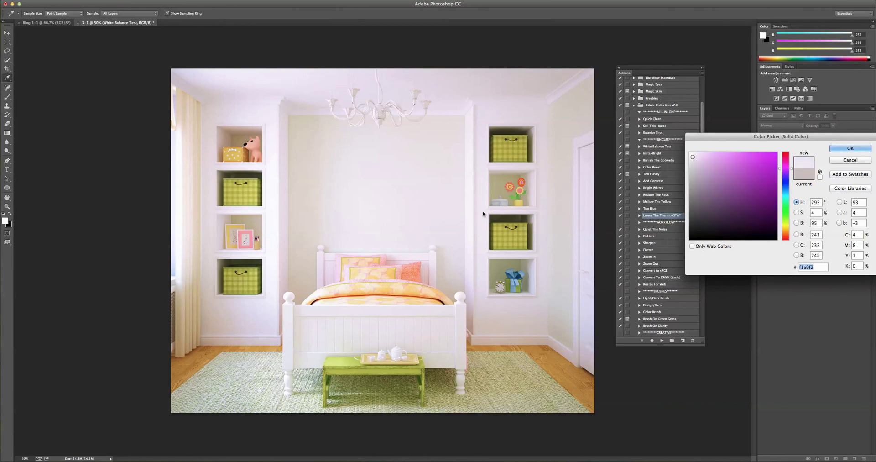
{"action": "left_click", "coordinate": [491, 112]}
{"action": "left_click", "coordinate": [208, 175]}
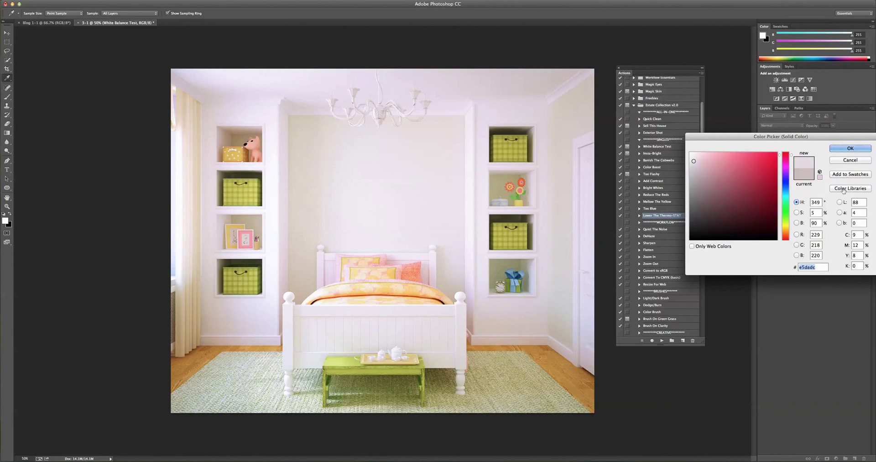
{"action": "left_click", "coordinate": [850, 149]}
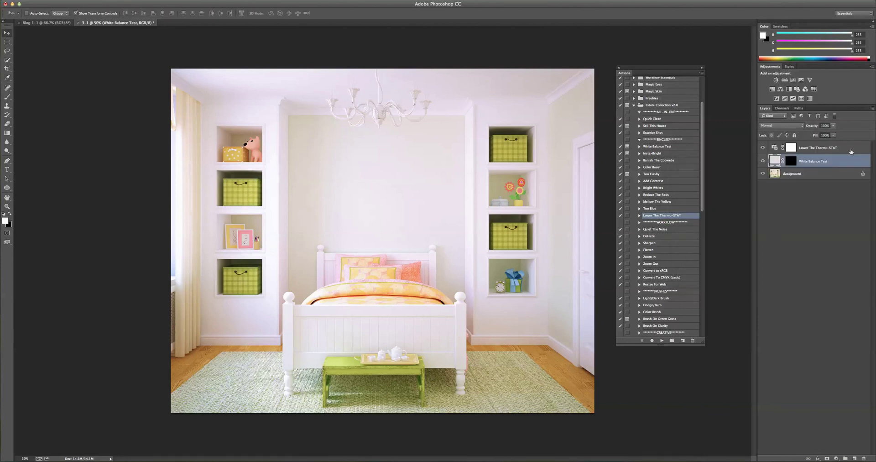